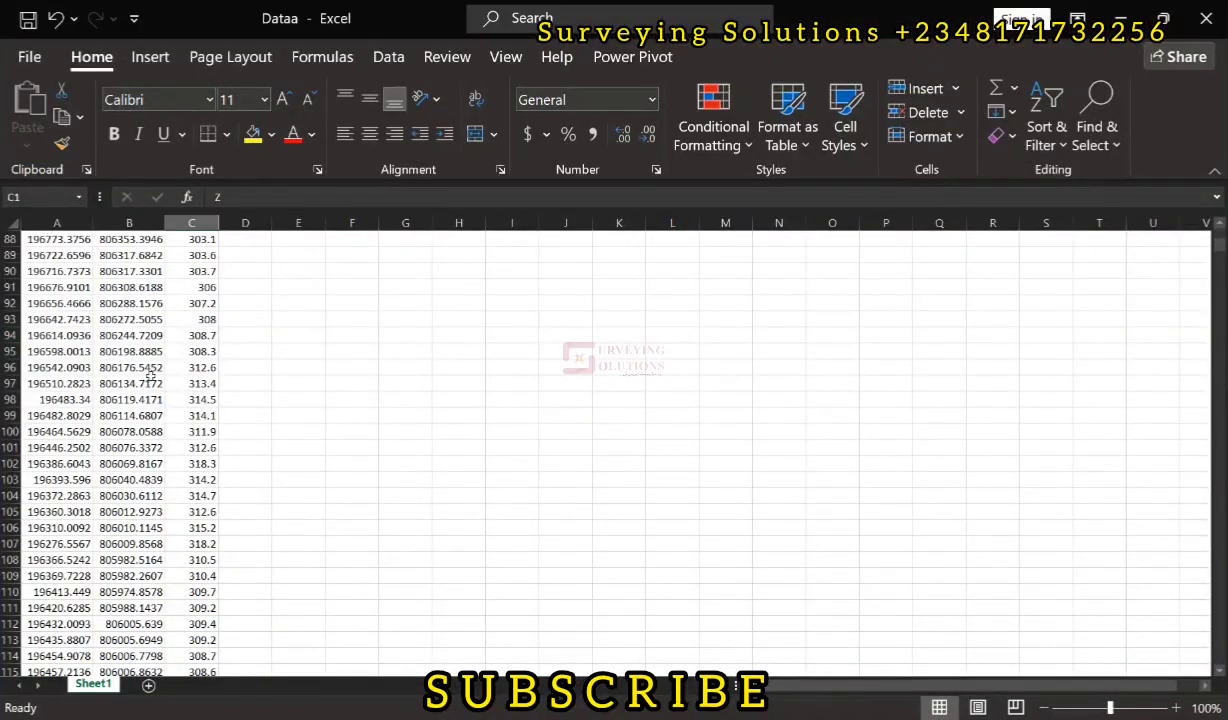
Autofit column C, the Z elevations in the Dataa workbook, to its contents
scroll(150, 372, "up", 20)
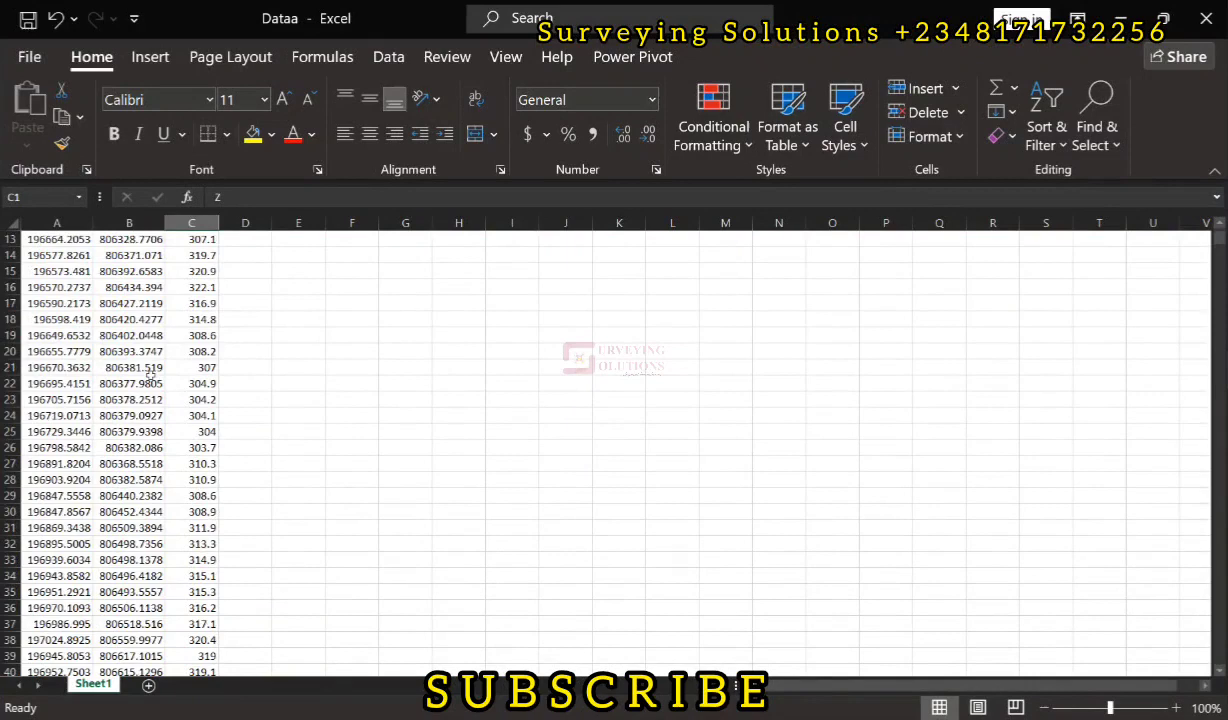
scroll(150, 372, "up", 4)
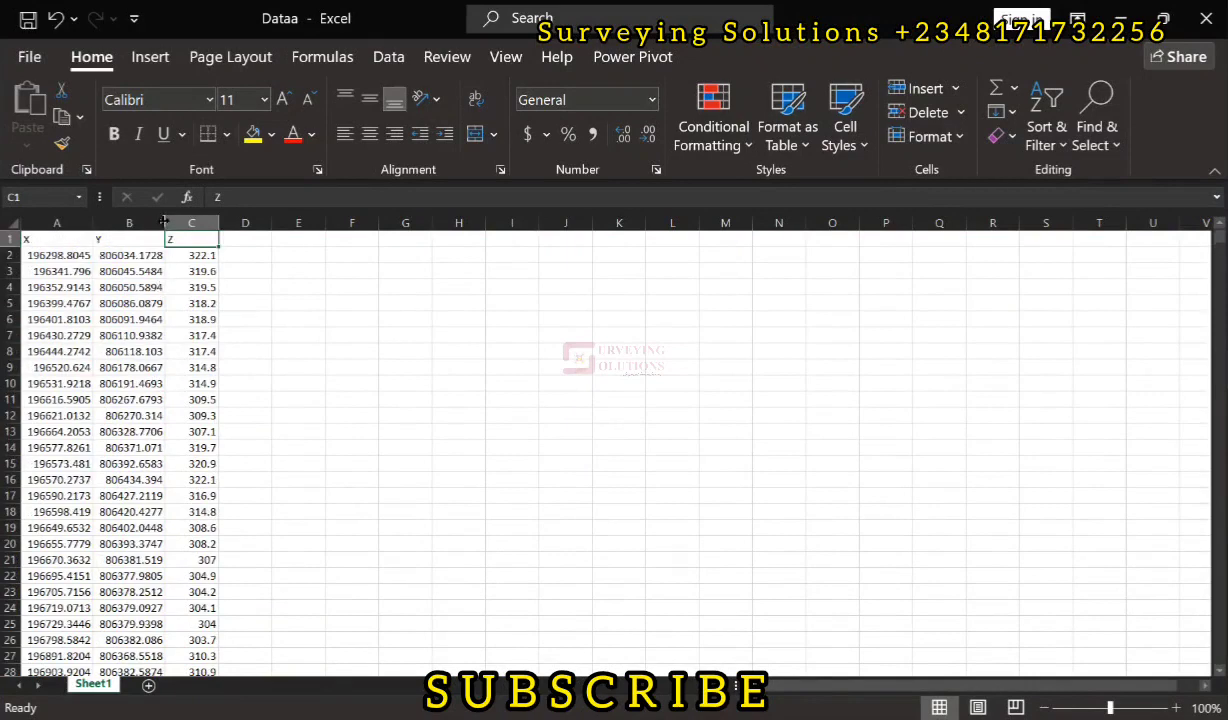
double_click(218, 222)
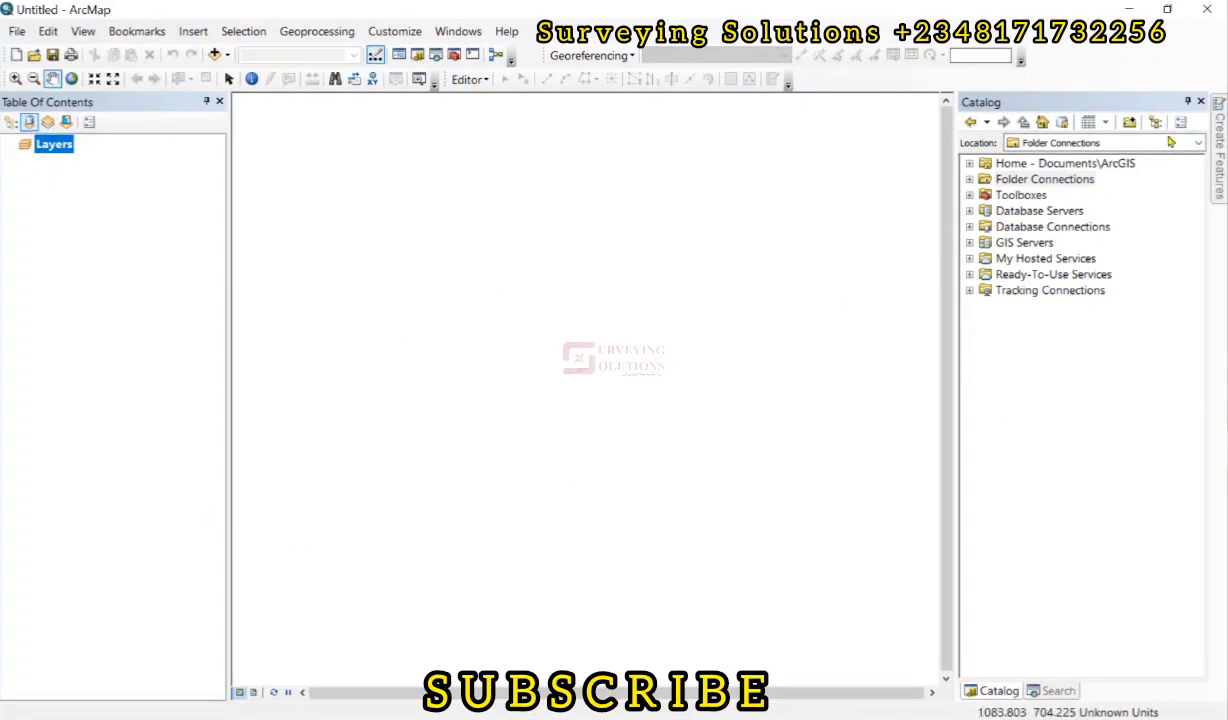
Connect the survey data folder in Catalog and select Dataa.xls
left_click(1129, 122)
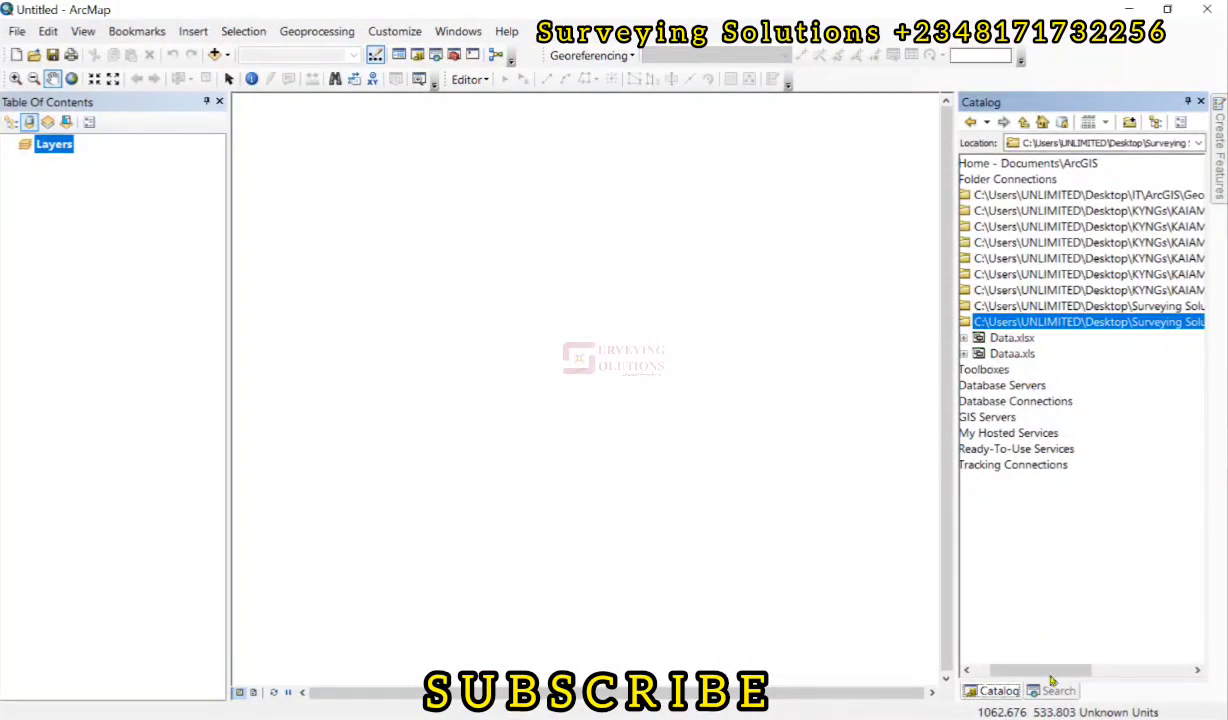
left_click_drag(1047, 673, 1015, 674)
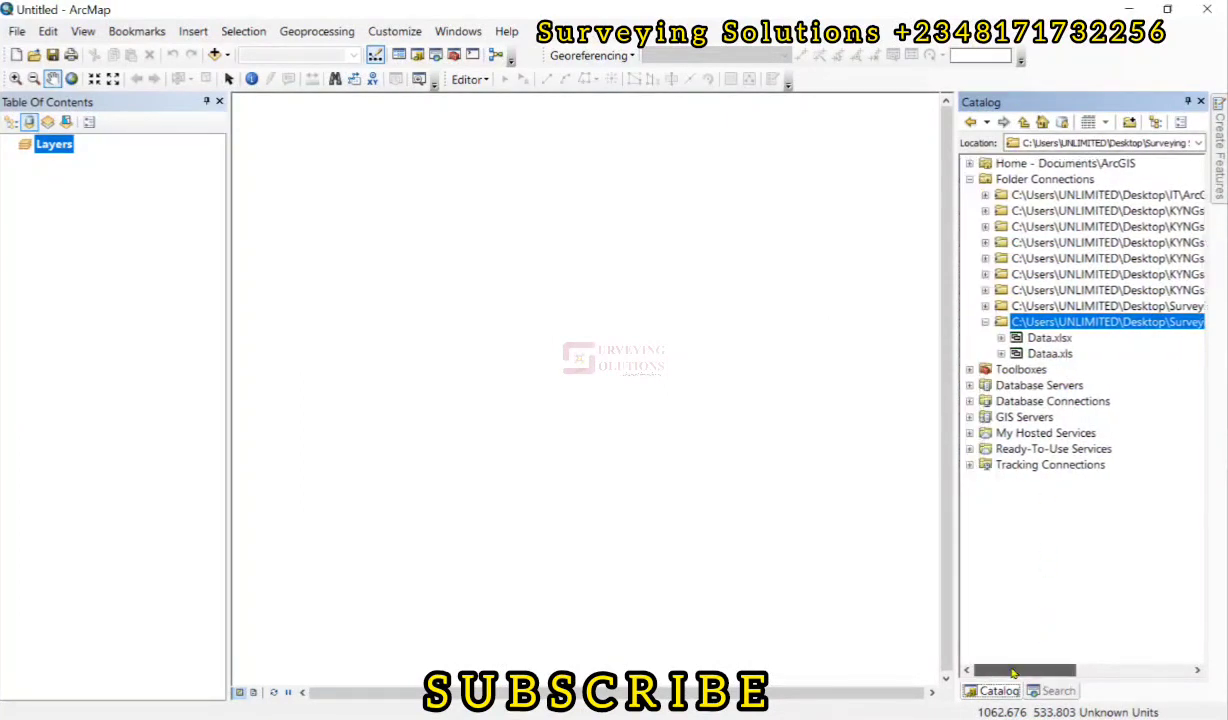
left_click(1049, 355)
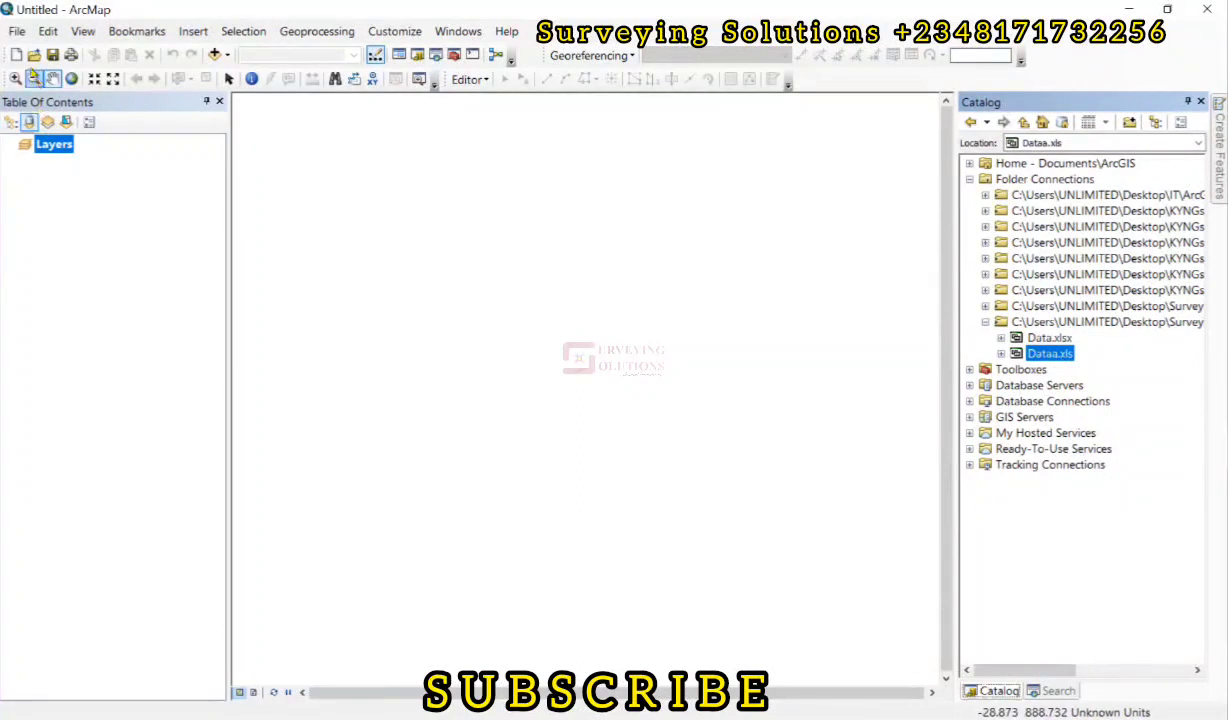
Start Add XY Data using Sheet1$ of Dataa.xls as the coordinate table
left_click(16, 32)
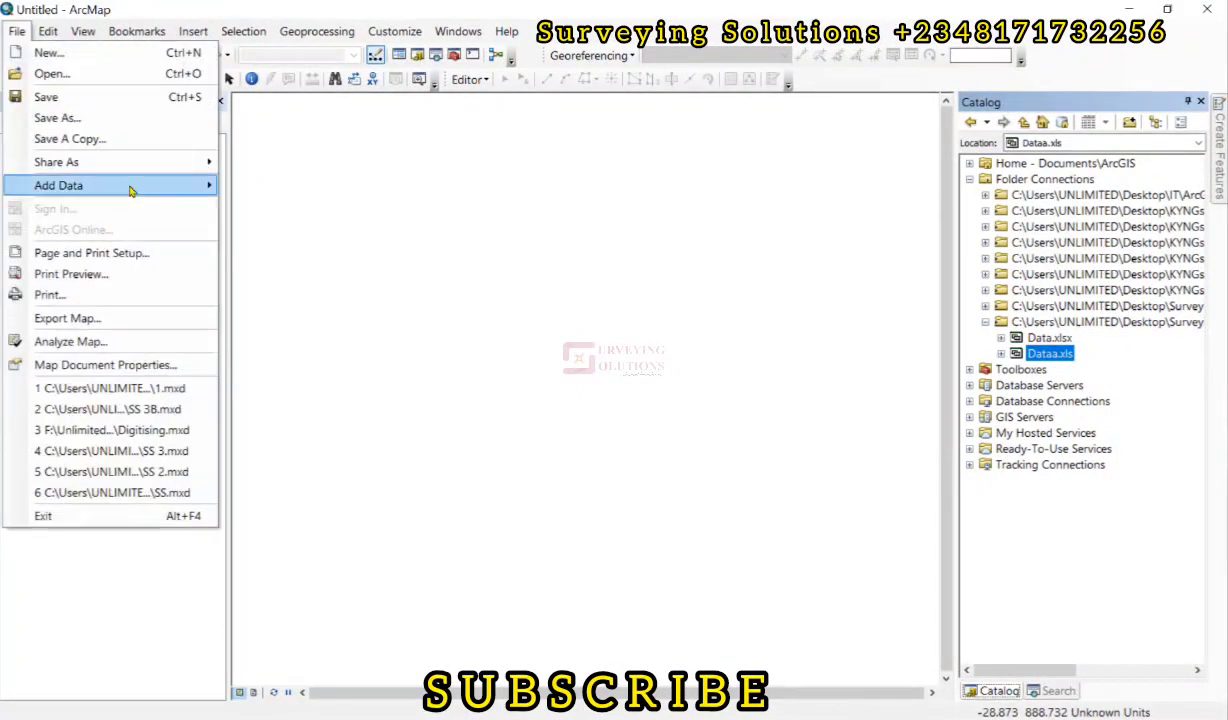
mouse_move(122, 185)
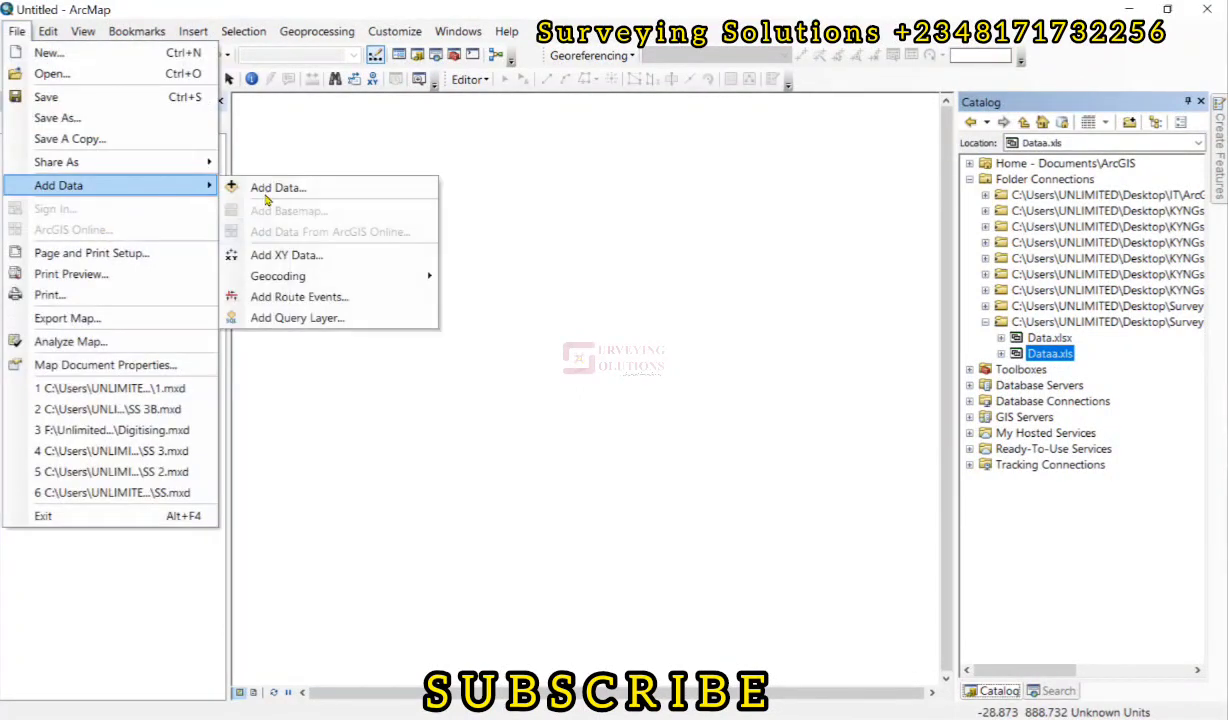
left_click(315, 256)
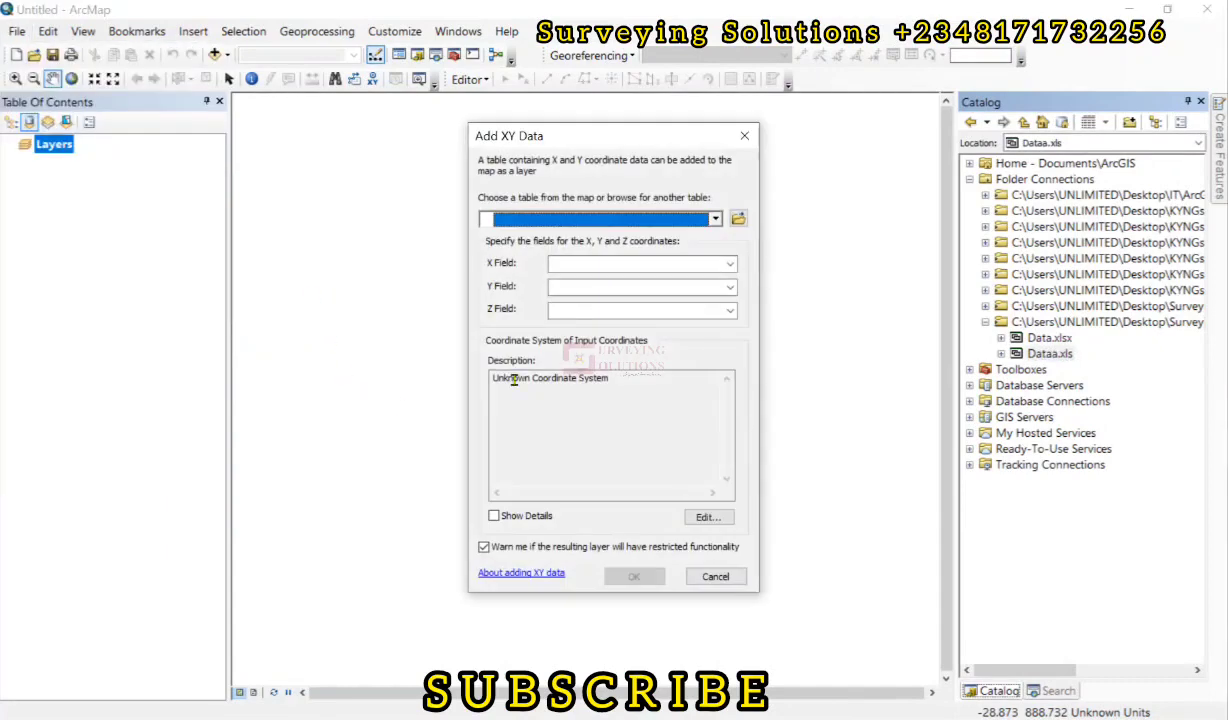
left_click(738, 219)
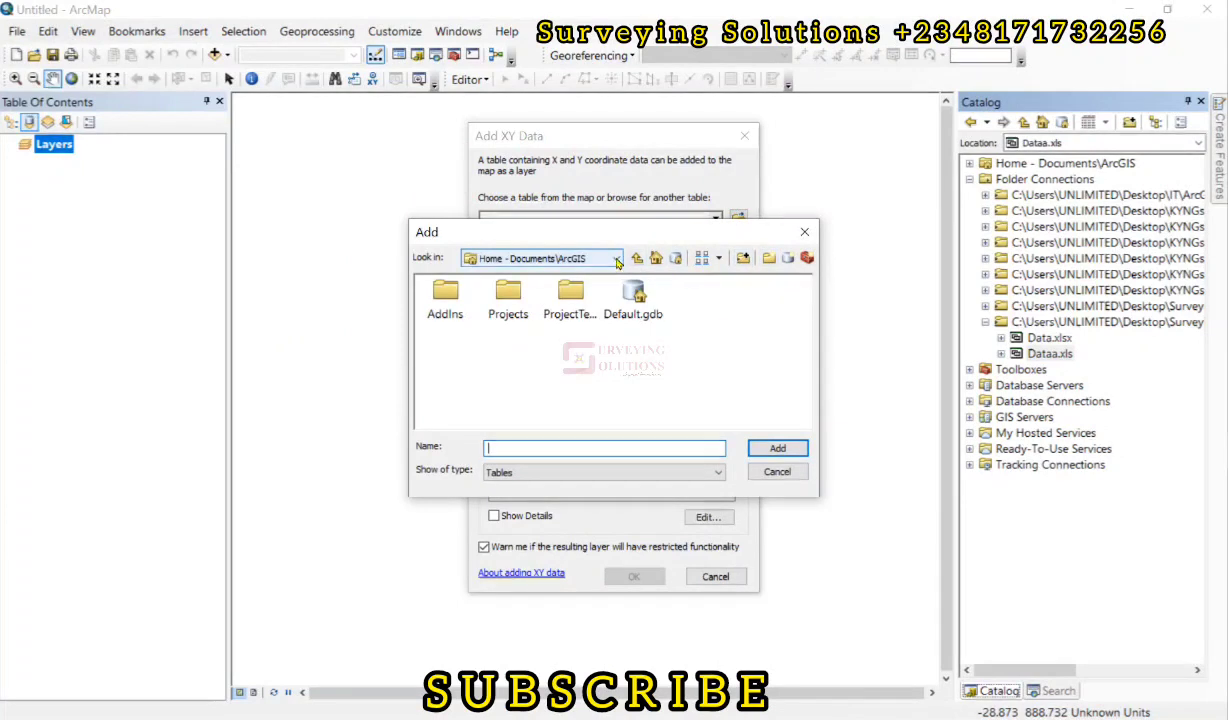
left_click(591, 258)
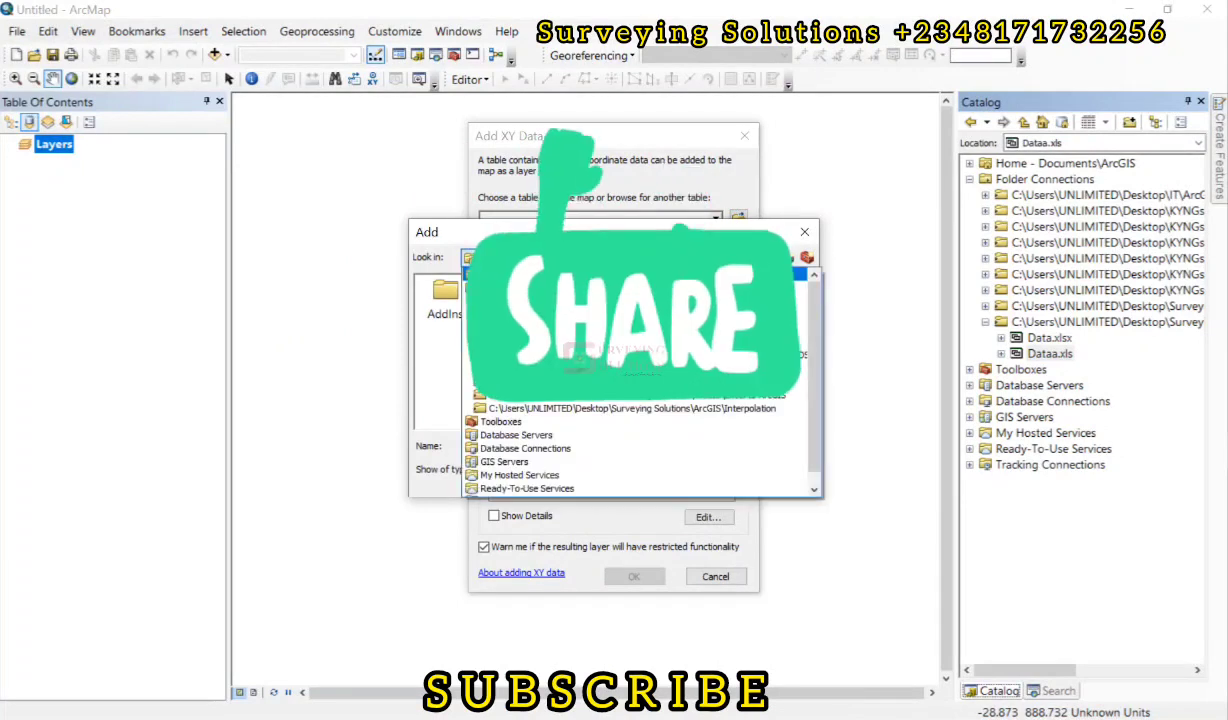
left_click(557, 395)
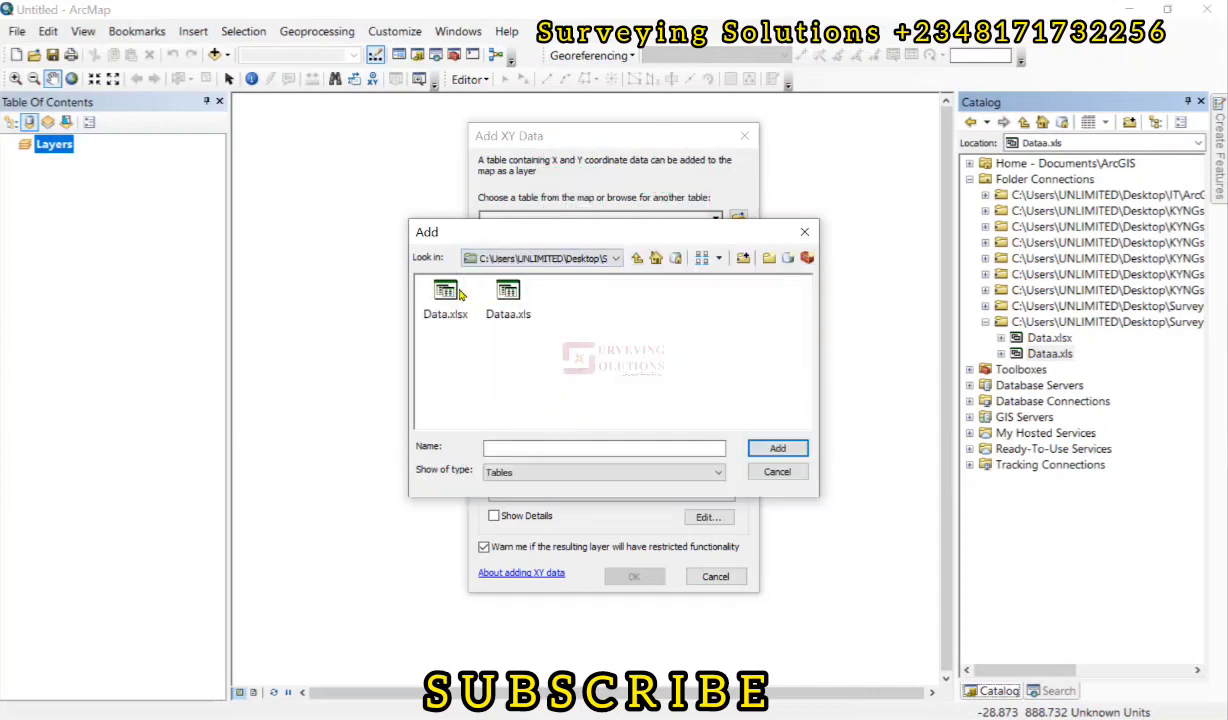
left_click(505, 296)
left_click(779, 449)
left_click(443, 299)
left_click(776, 448)
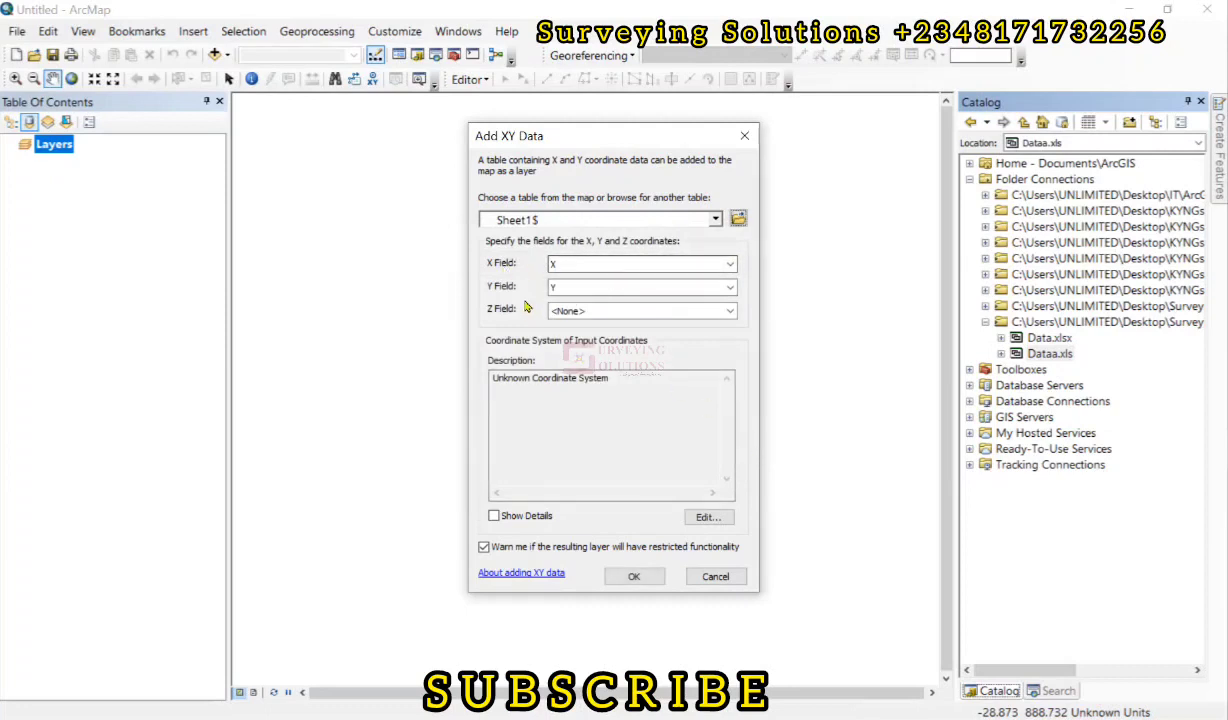
Use the Z column as the elevation field and open the points' spatial reference settings
left_click(700, 310)
left_click(572, 358)
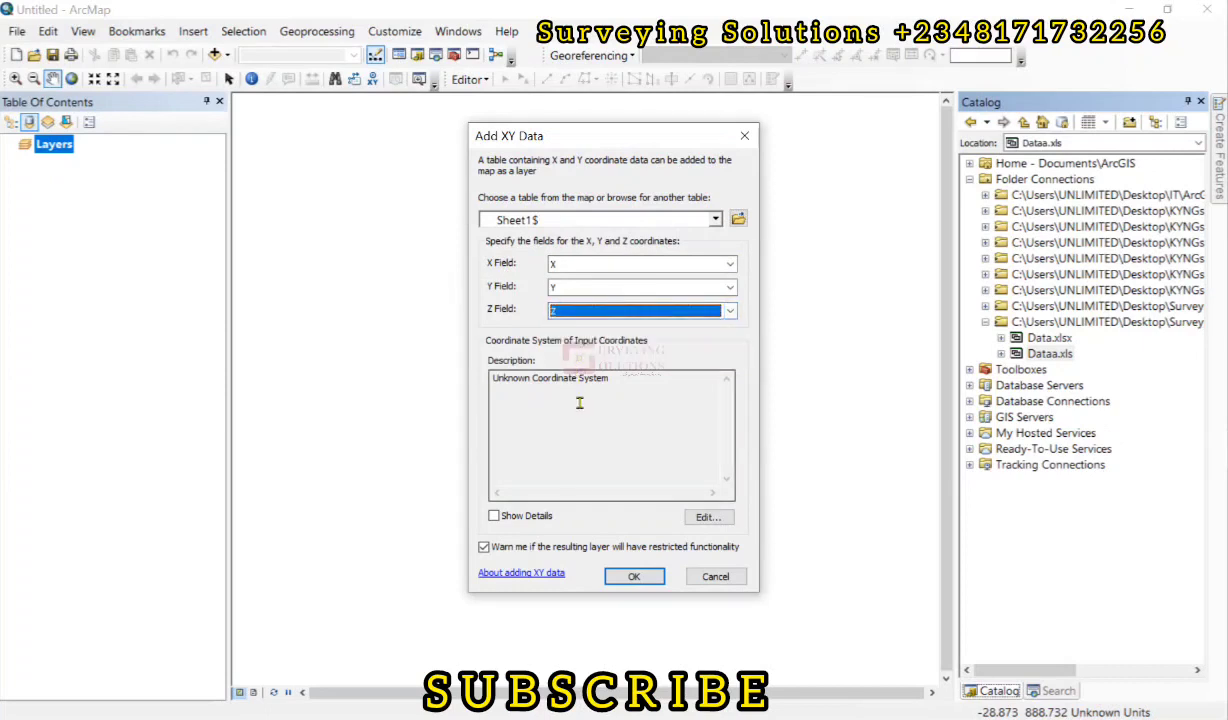
left_click(707, 516)
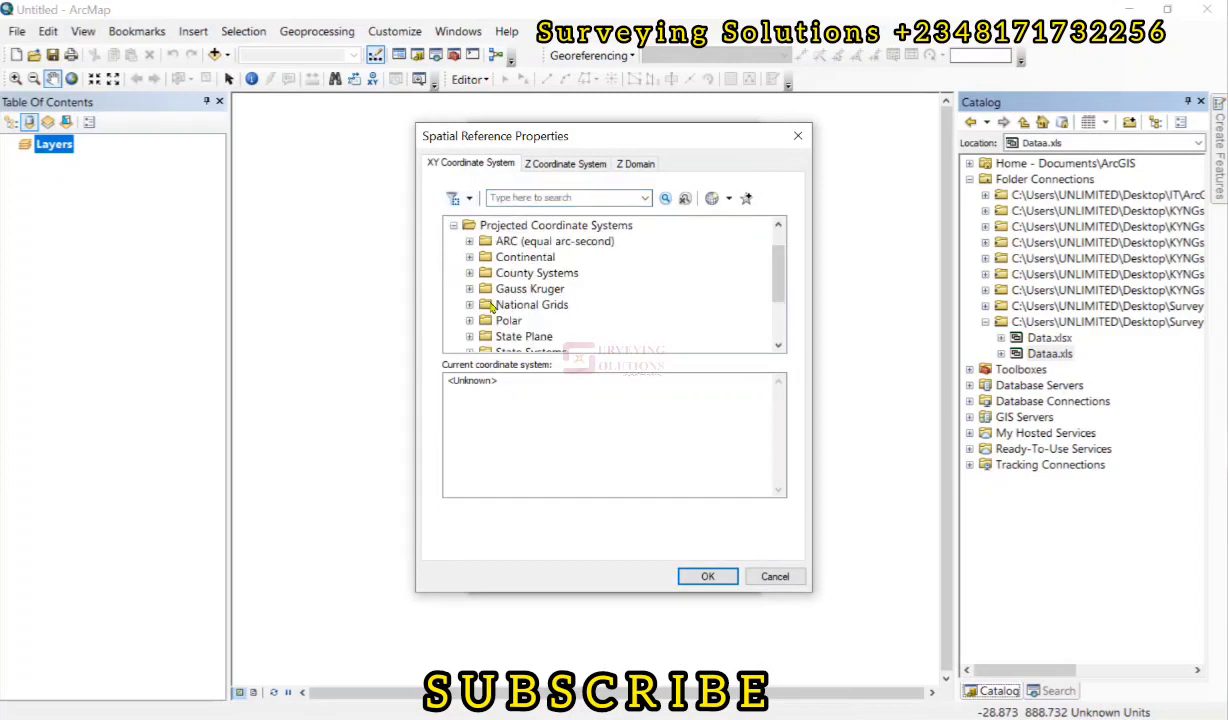
Choose WGS 1984 UTM Zone 32N under Projected > UTM > Northern Hemisphere and confirm
scroll(515, 297, "down", 2)
left_click(470, 312)
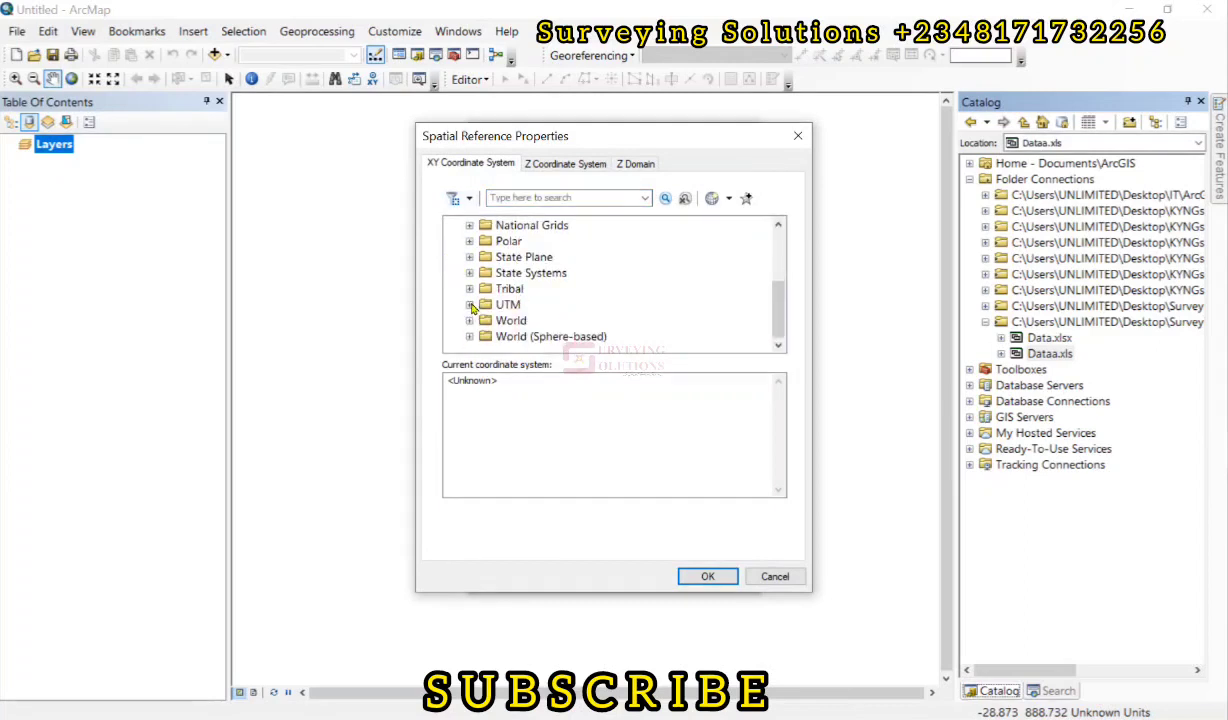
scroll(514, 318, "down", 3)
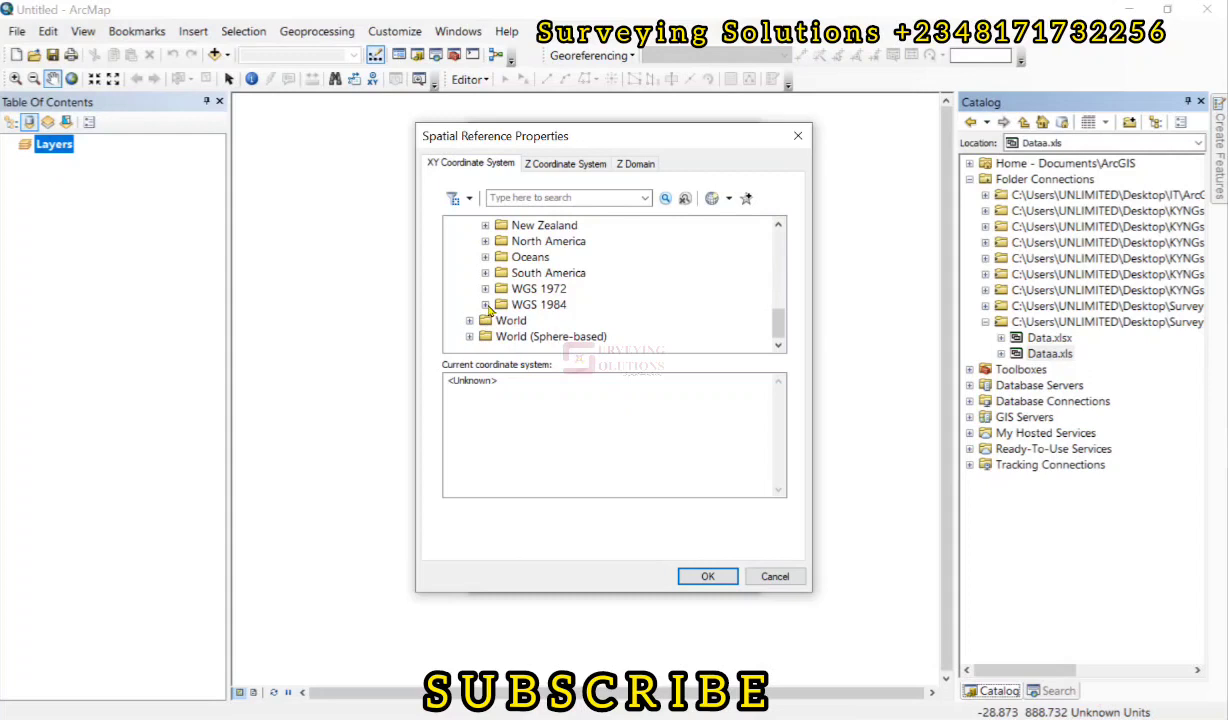
left_click(486, 305)
left_click(501, 320)
scroll(603, 312, "down", 3)
scroll(603, 312, "down", 9)
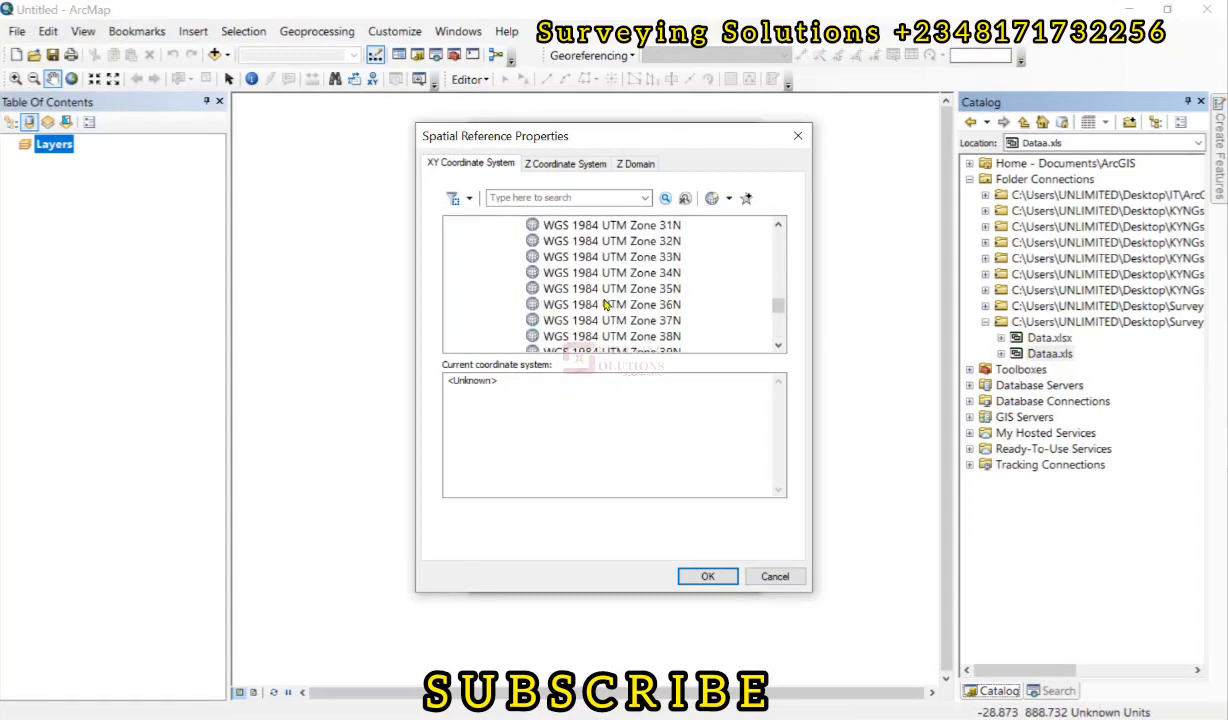
left_click(610, 241)
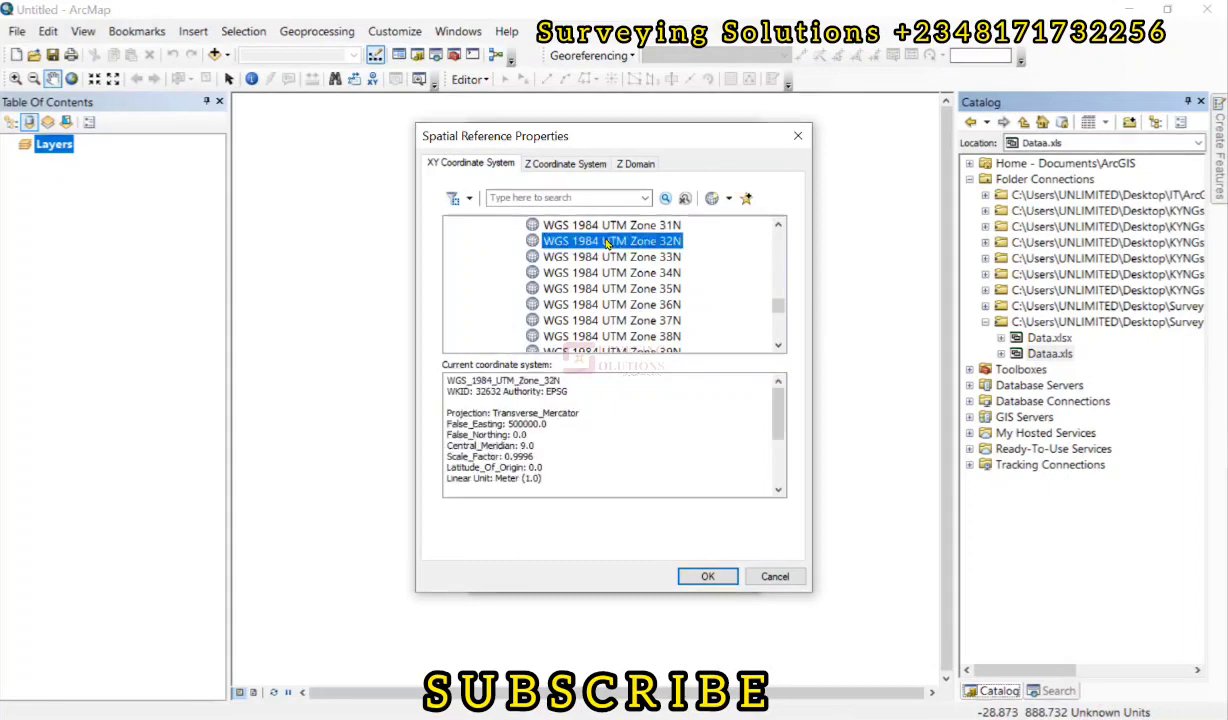
left_click(712, 576)
left_click(634, 577)
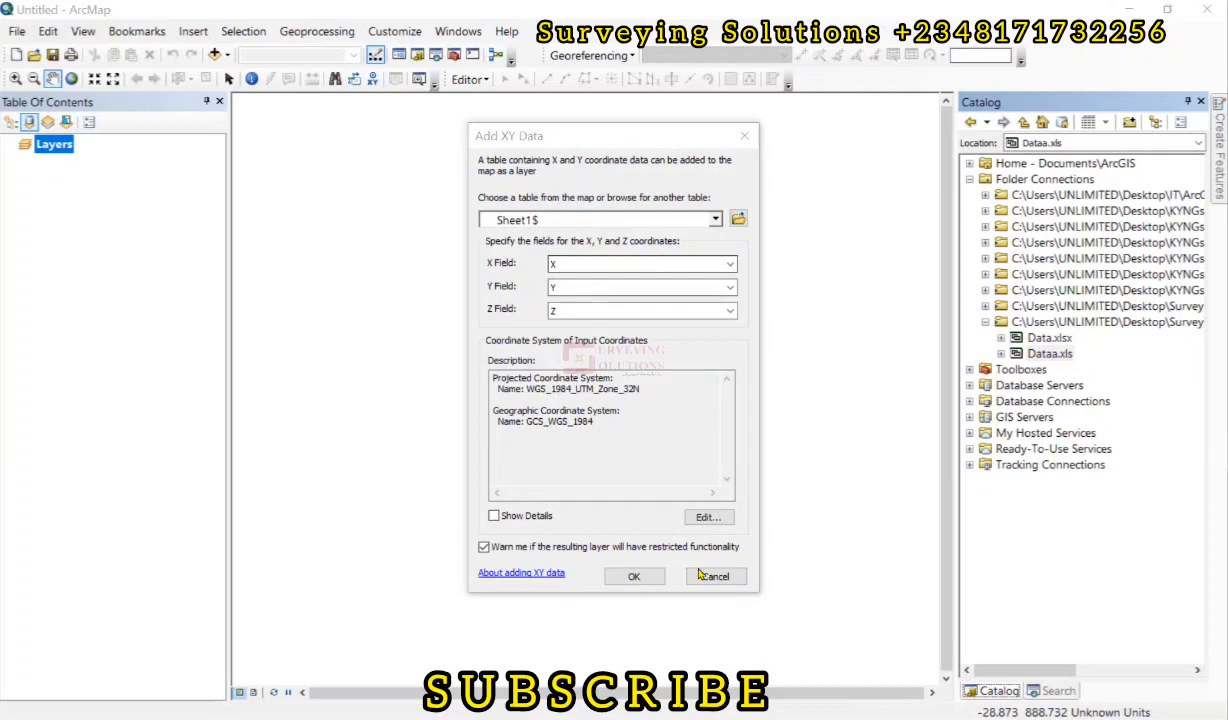
Create the Sheet1$ Events point layer, accepting the Object-ID warning
left_click(633, 577)
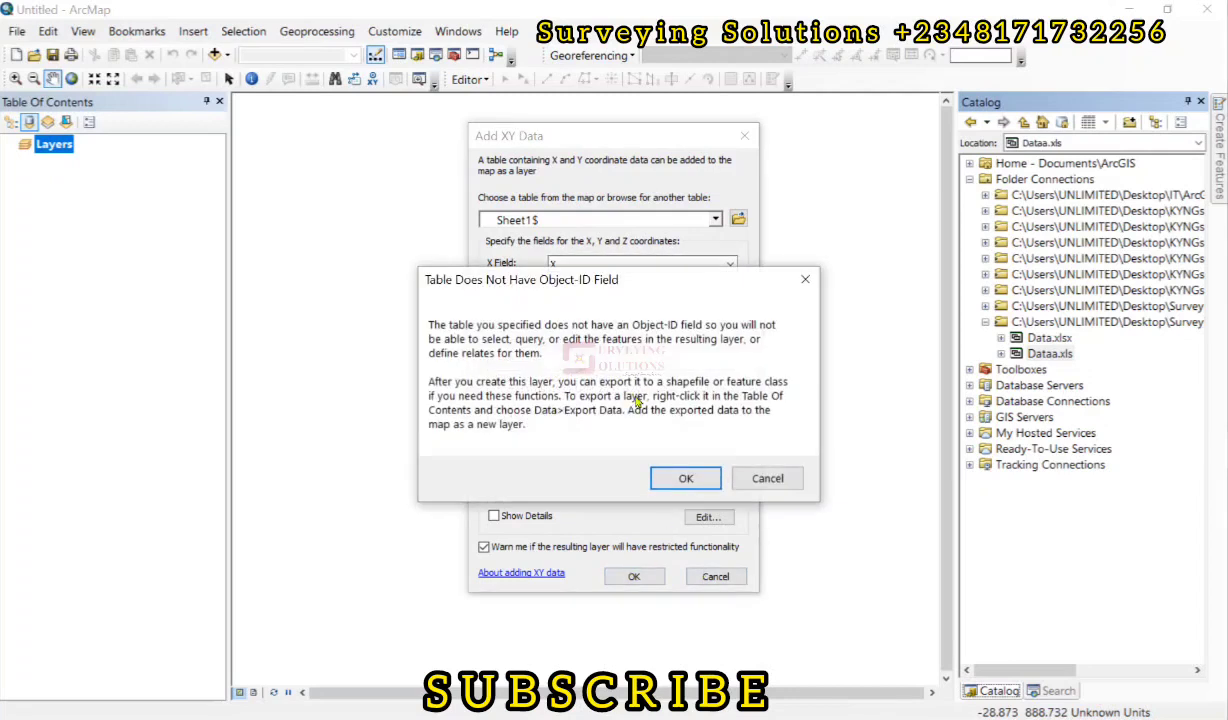
left_click_drag(618, 292, 572, 209)
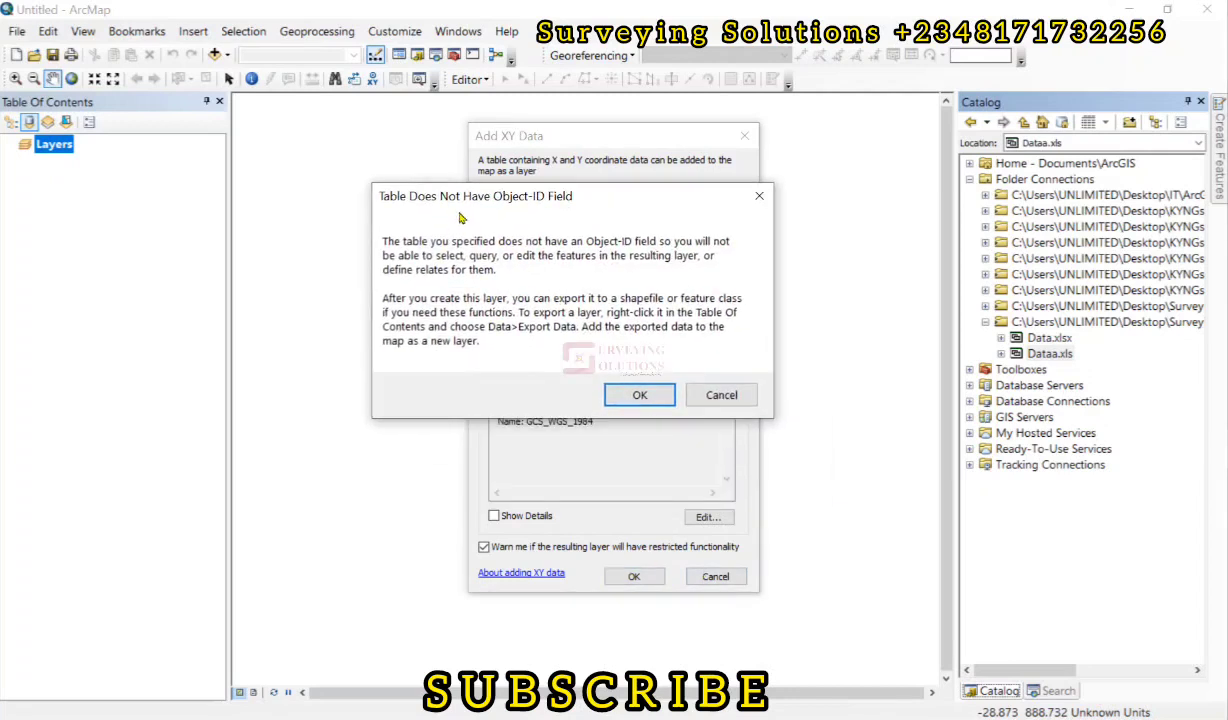
left_click(637, 398)
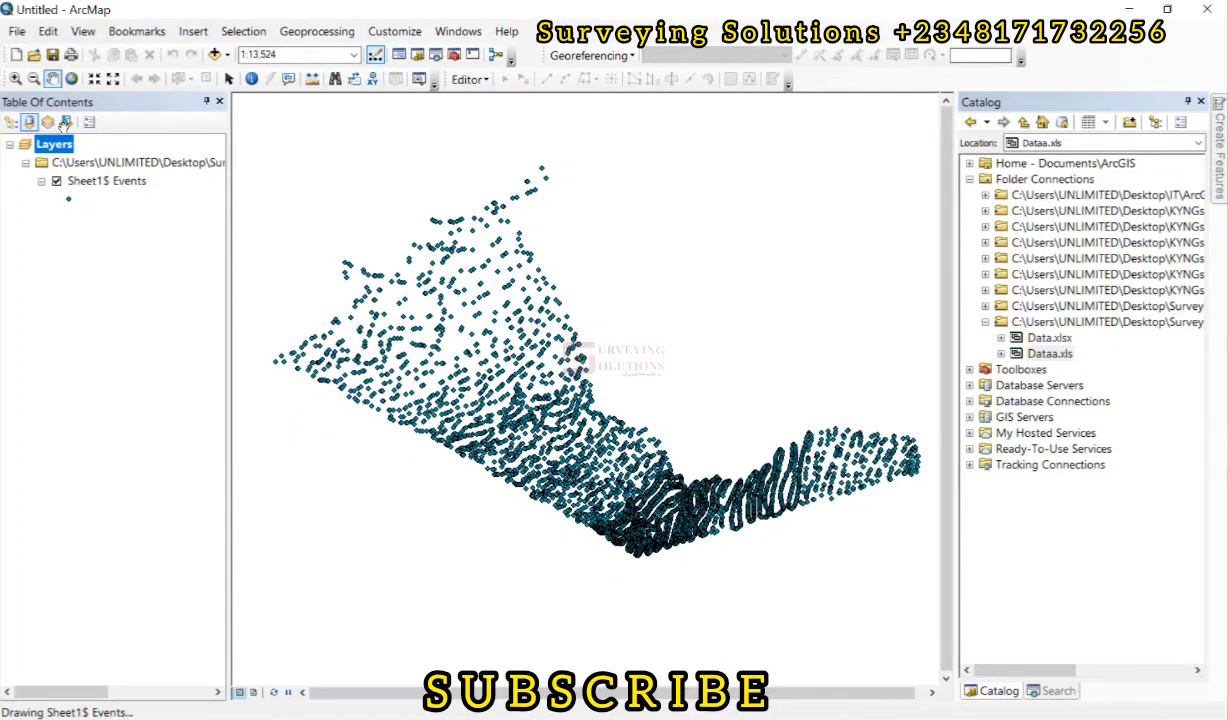
Set the Layers data frame's coordinate system to WGS 1984 UTM Zone 32N and apply it
right_click(62, 145)
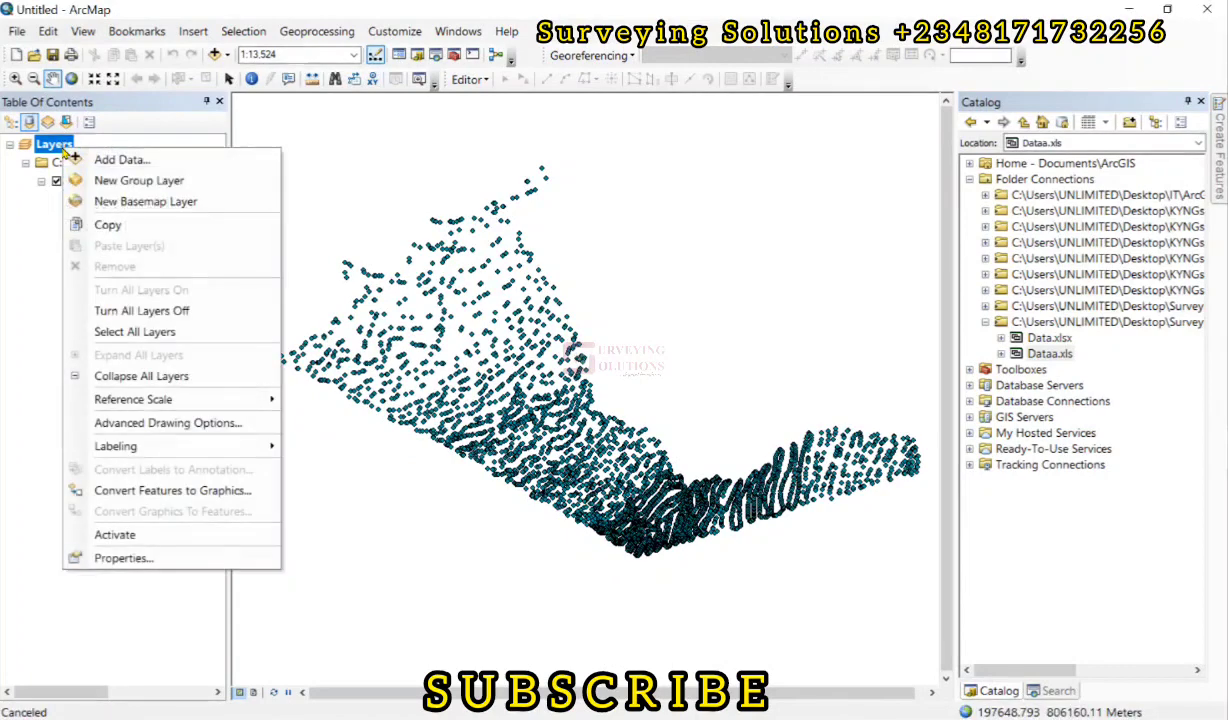
left_click(186, 558)
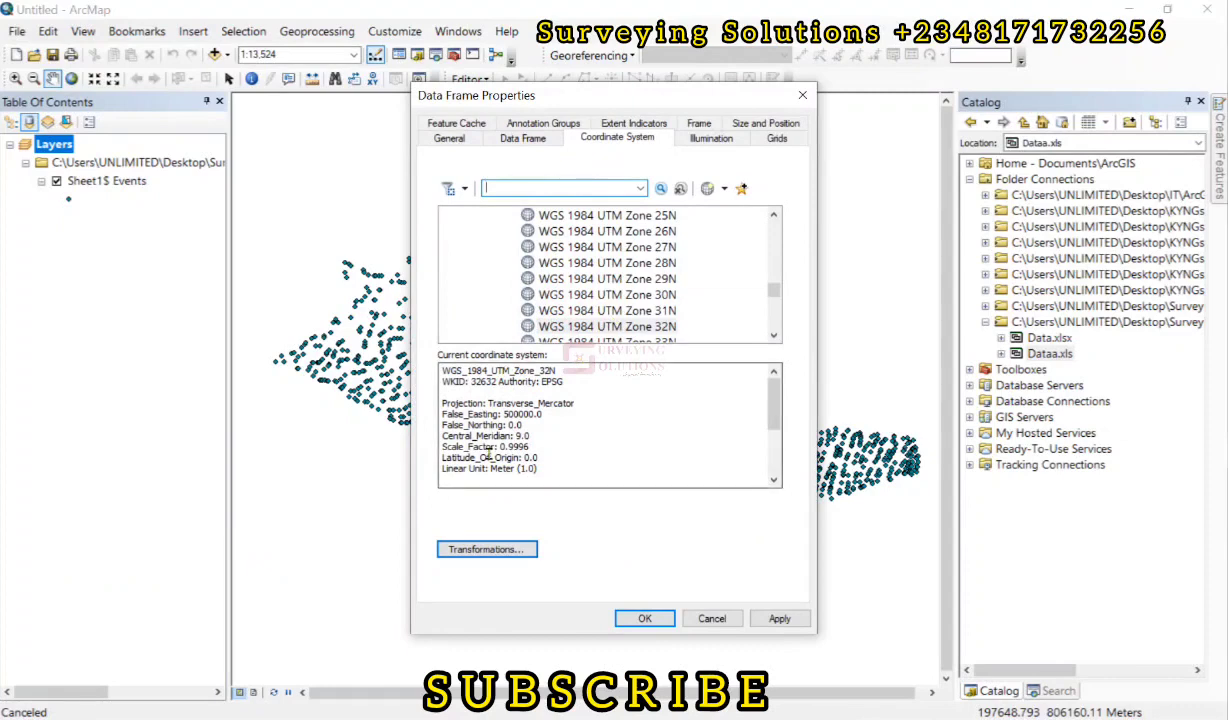
left_click(585, 326)
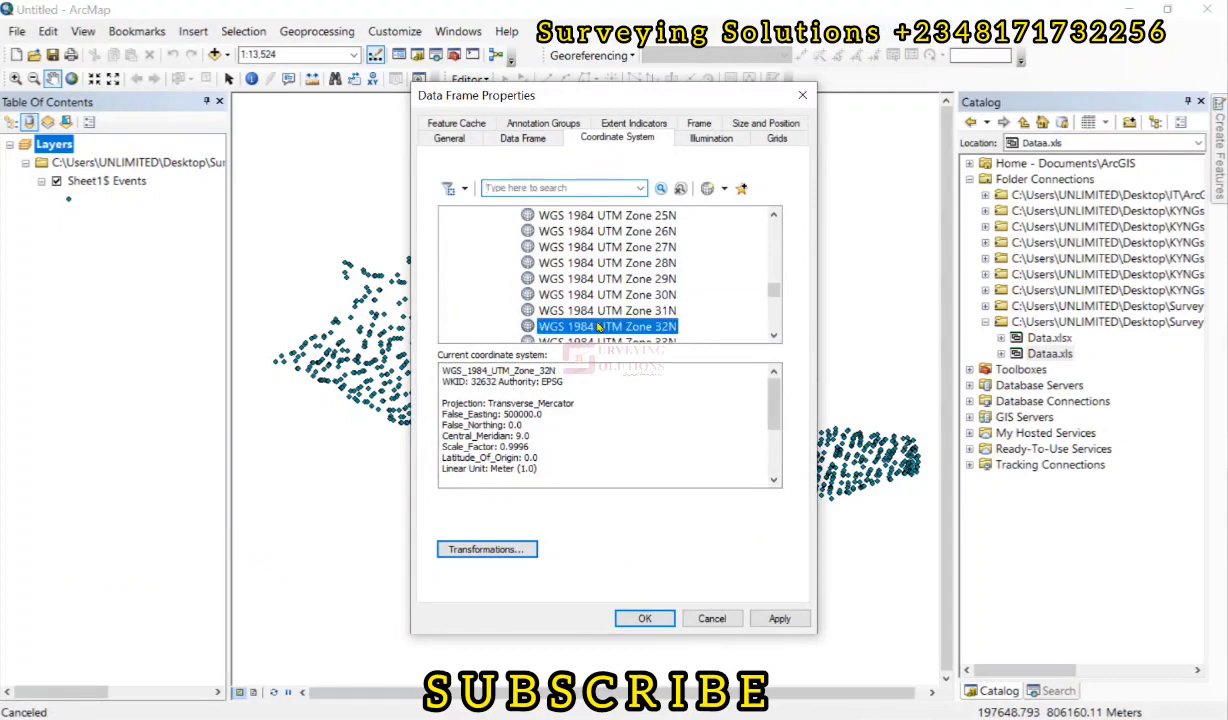
left_click(779, 619)
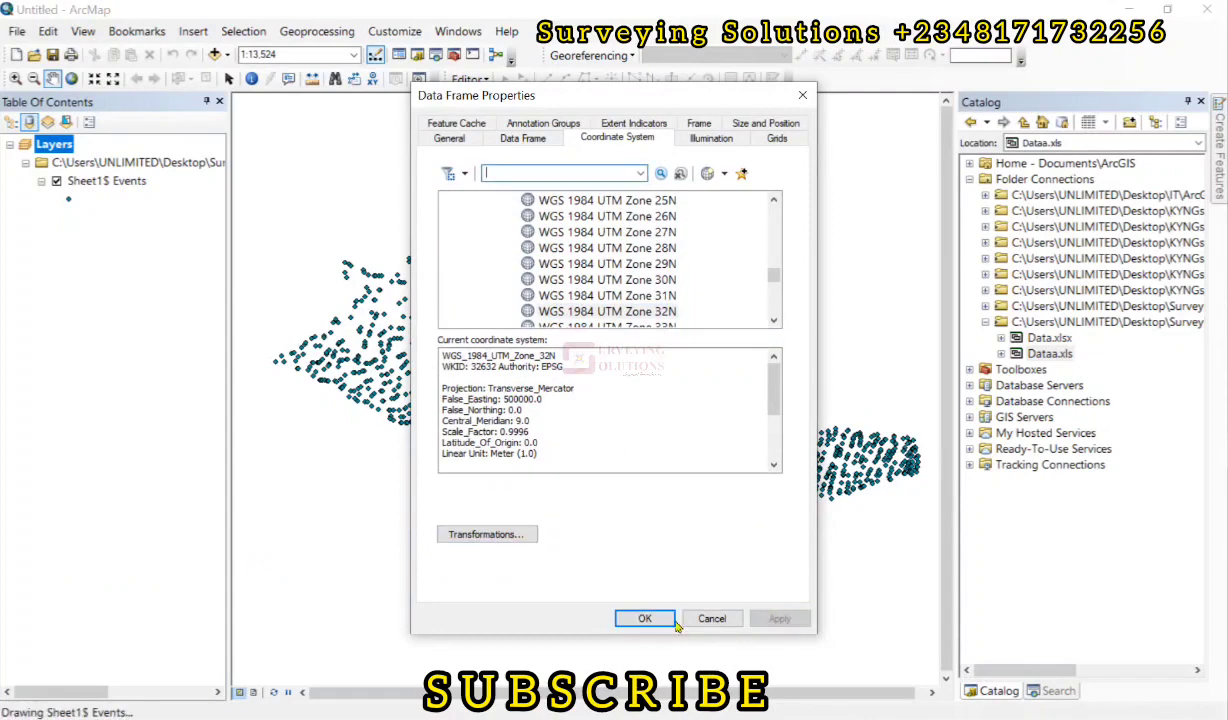
left_click(645, 619)
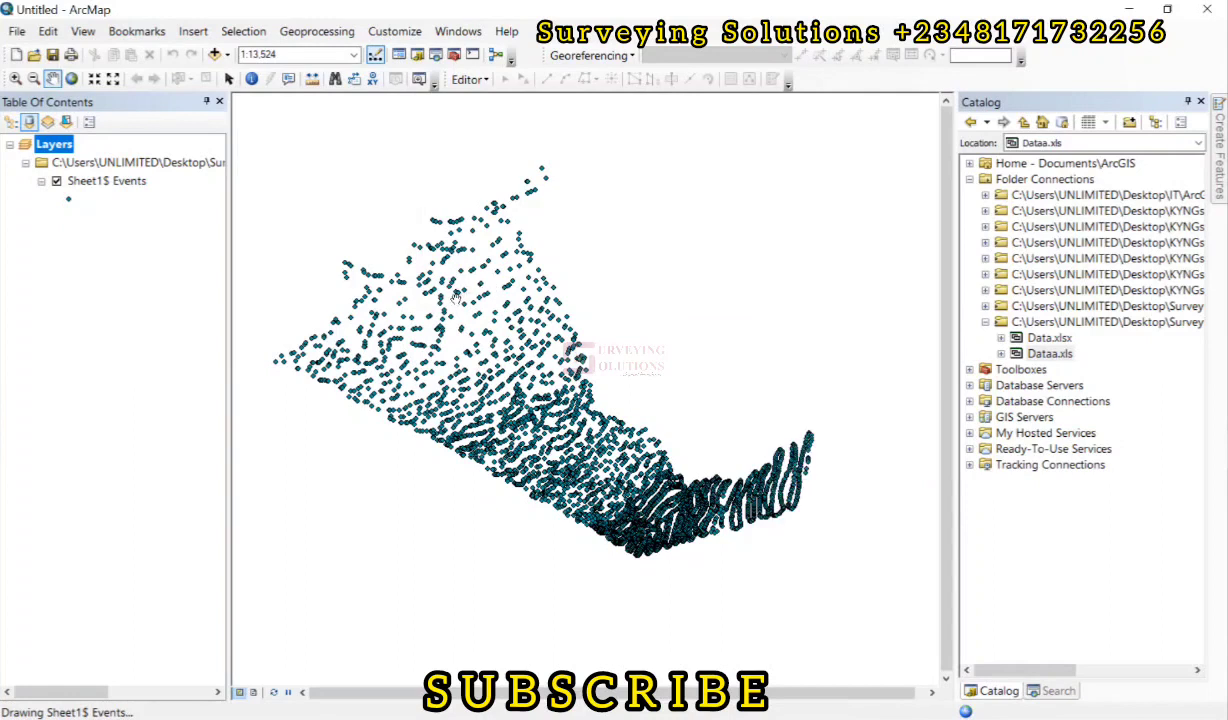
Search the tools for 'create tin' and launch Create TIN (3D Analyst)
left_click(1050, 691)
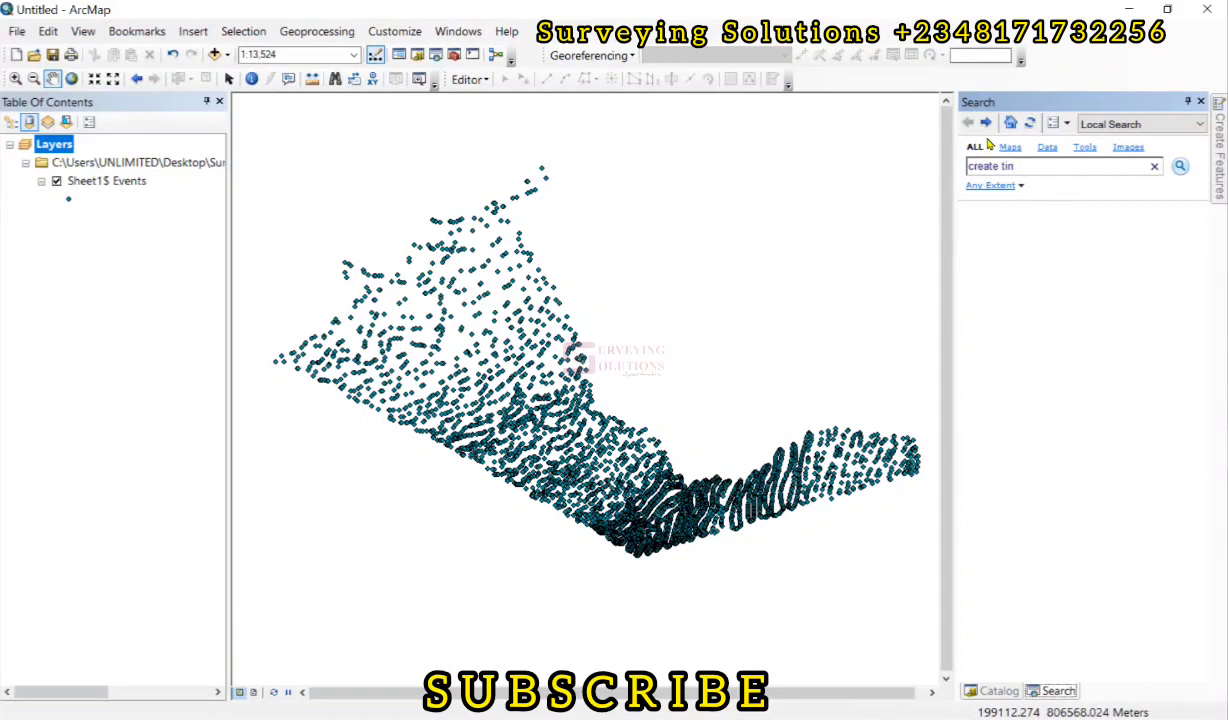
left_click(1181, 168)
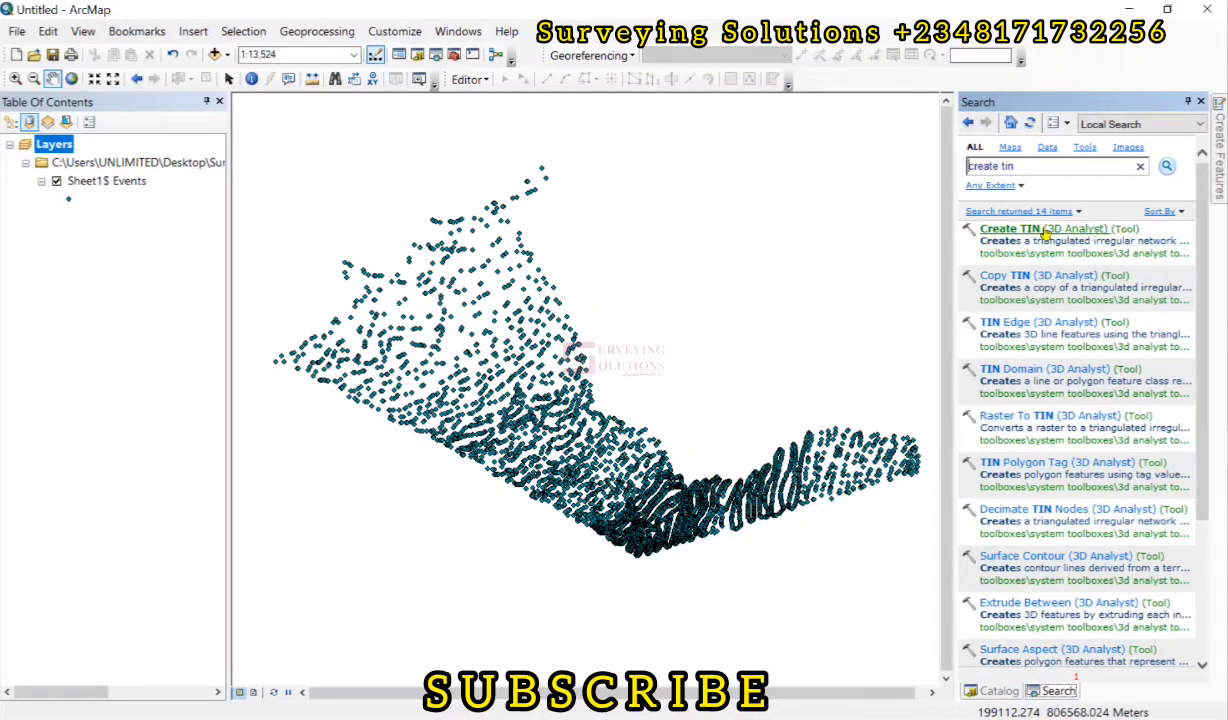
left_click(1031, 230)
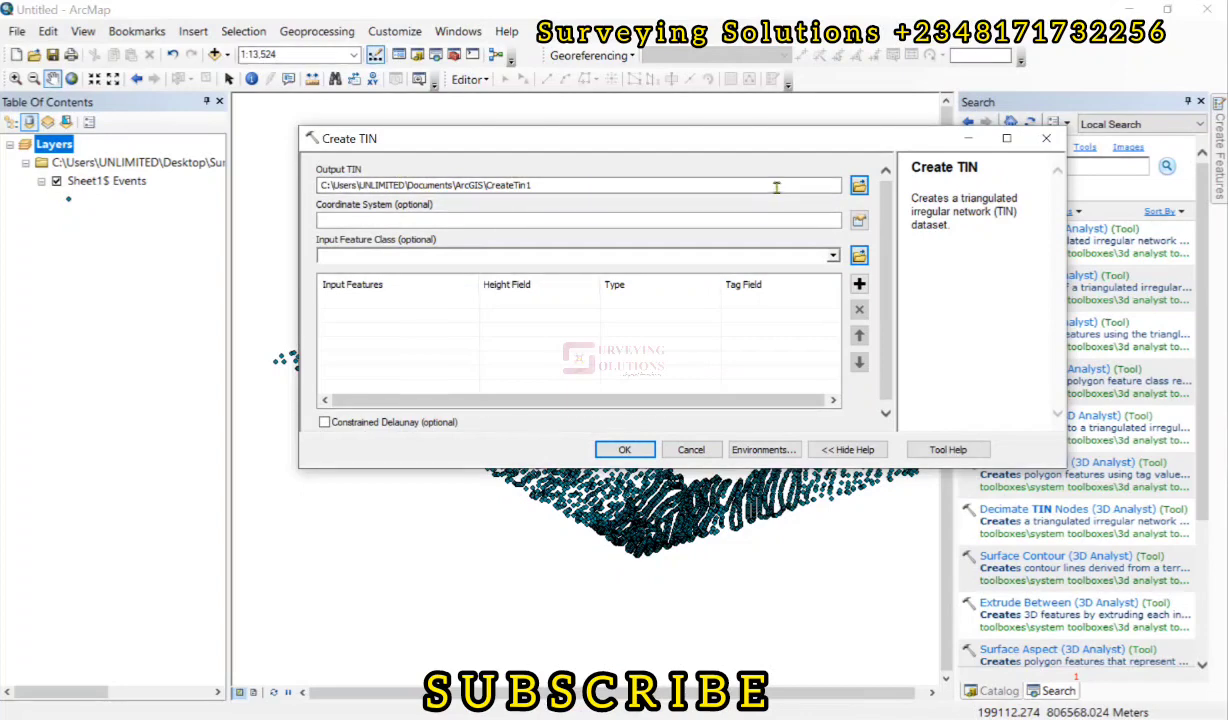
Save the output TIN as TIN_SS in the Interpolation folder and open the coordinate system picker
left_click(859, 185)
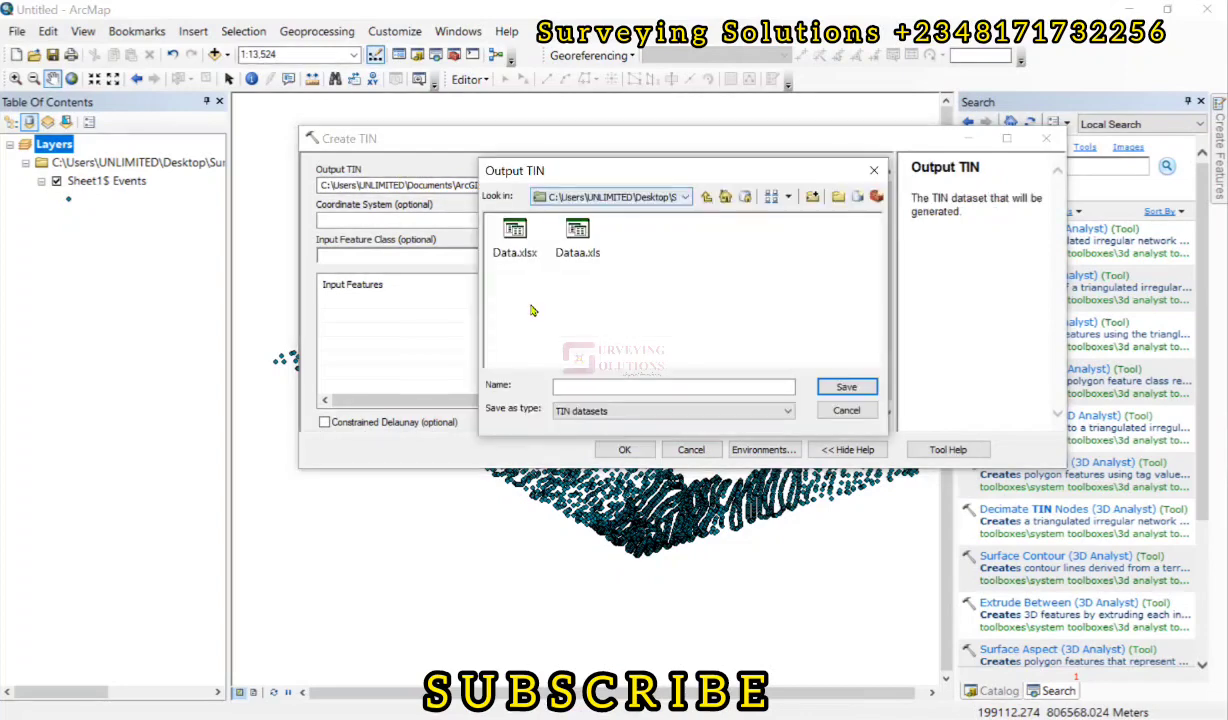
left_click(594, 386)
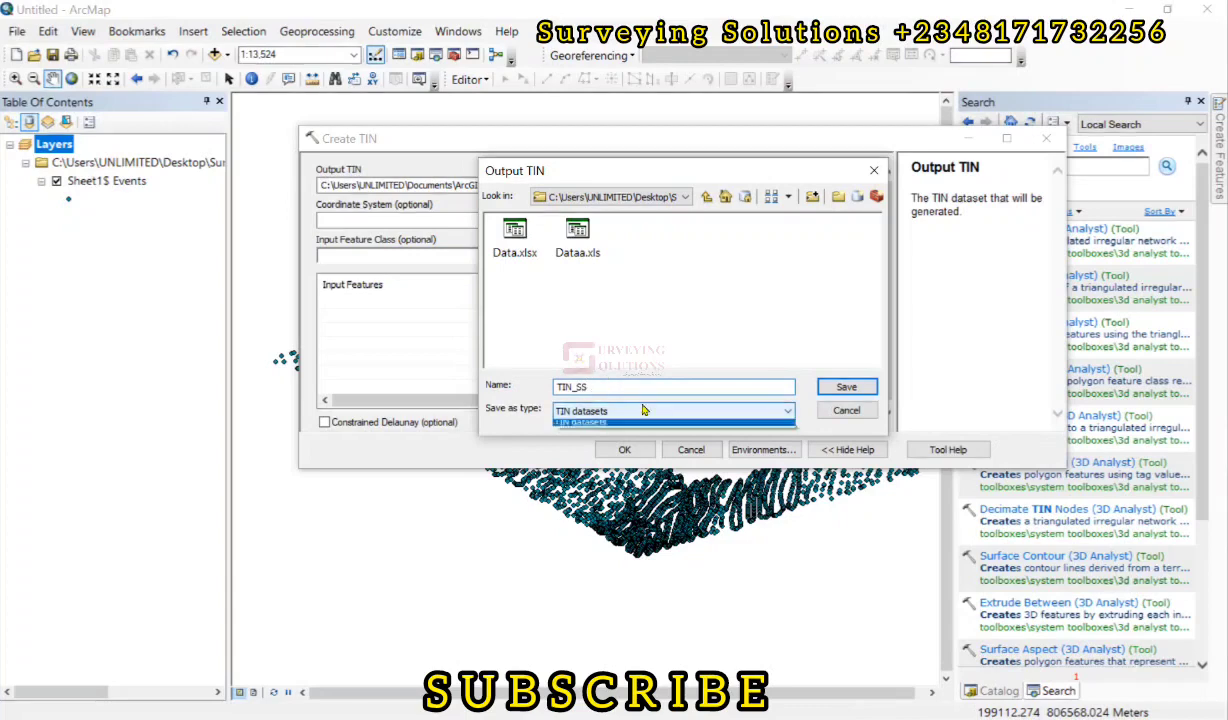
left_click(641, 412)
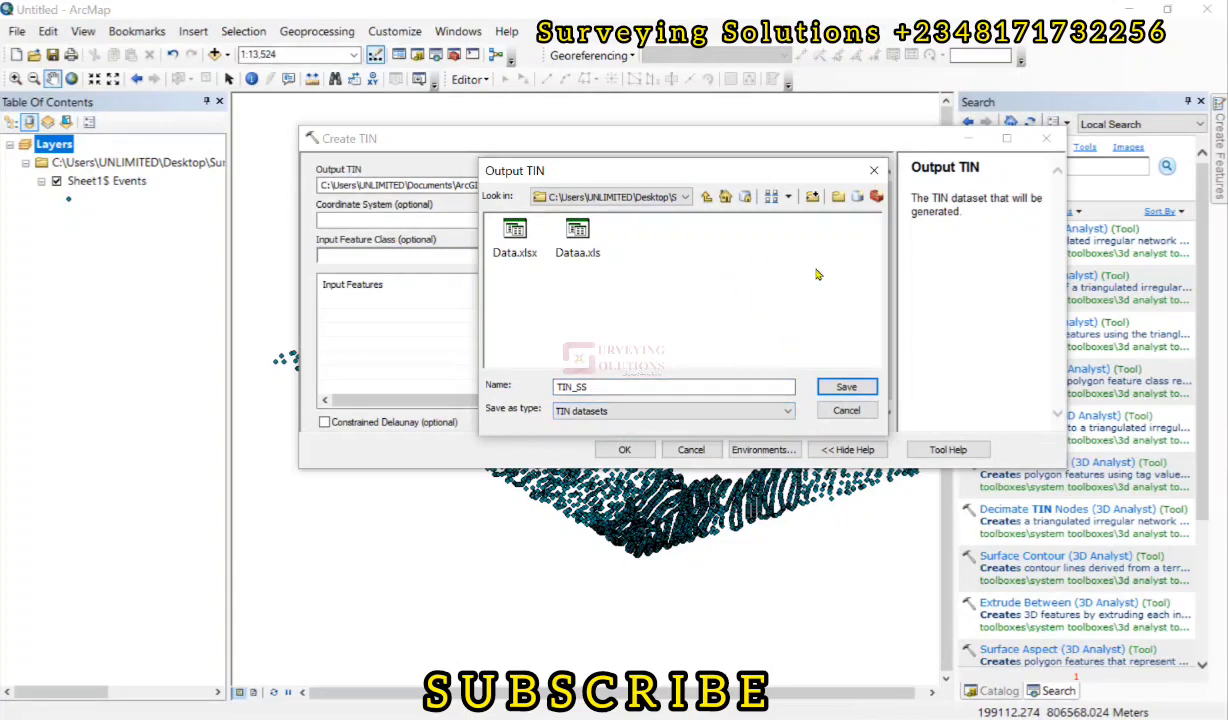
left_click(845, 387)
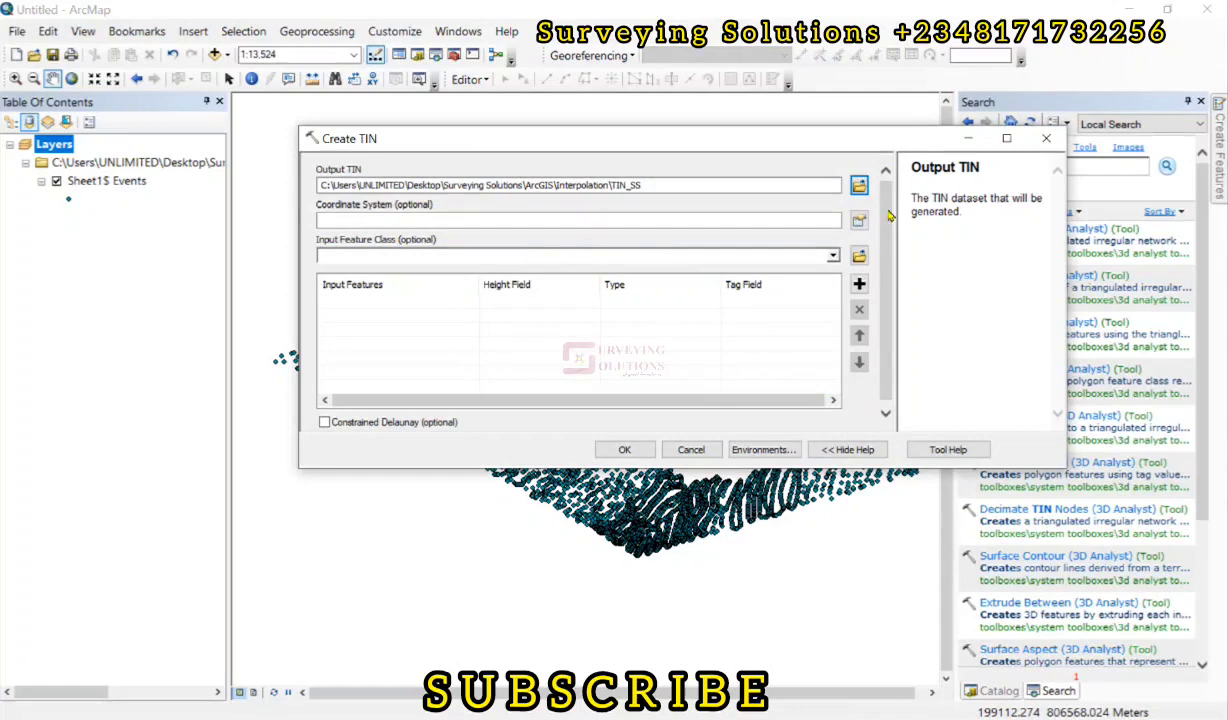
left_click(859, 221)
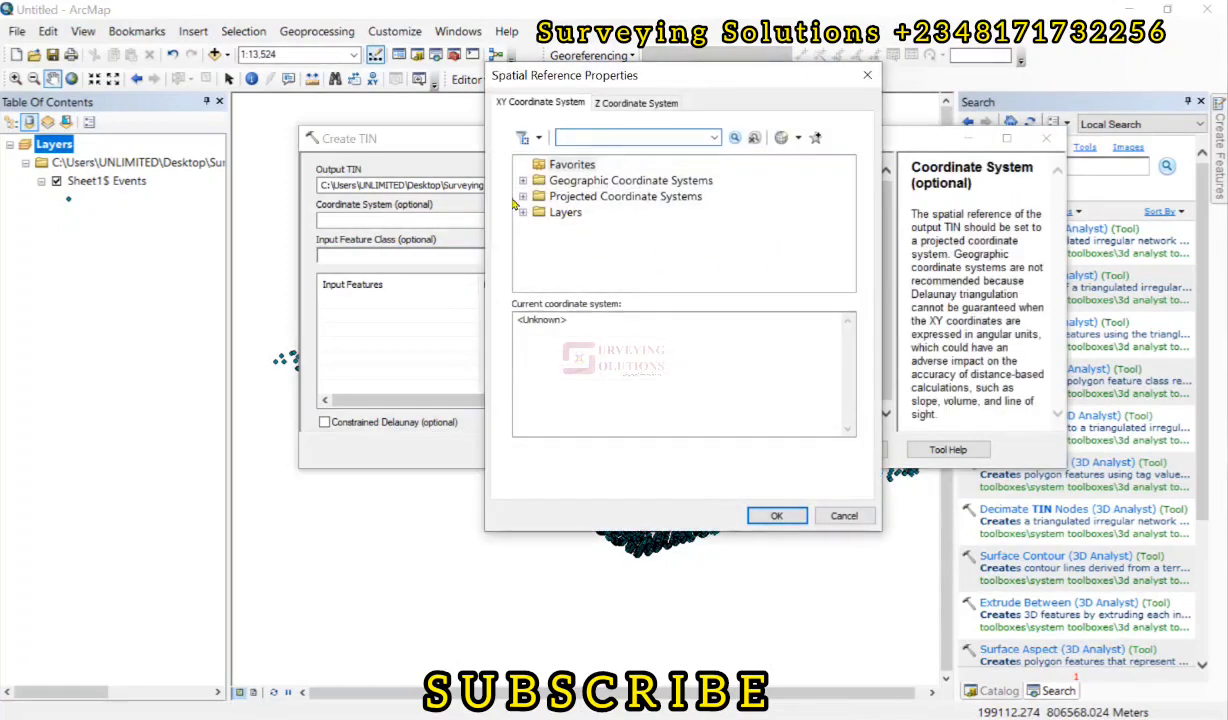
Pick WGS_1984_UTM_Zone_32N for the TIN under Projected > UTM > Northern Hemisphere
left_click(521, 196)
scroll(535, 225, "down", 2)
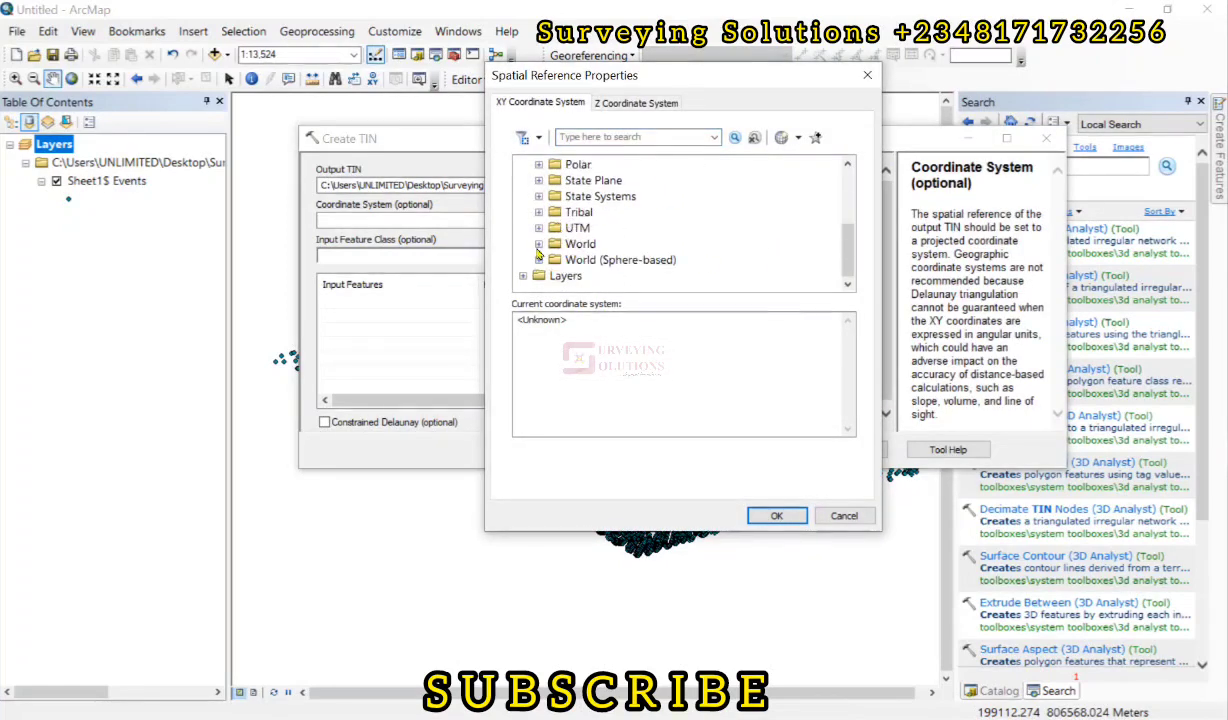
left_click(539, 228)
scroll(540, 230, "down", 3)
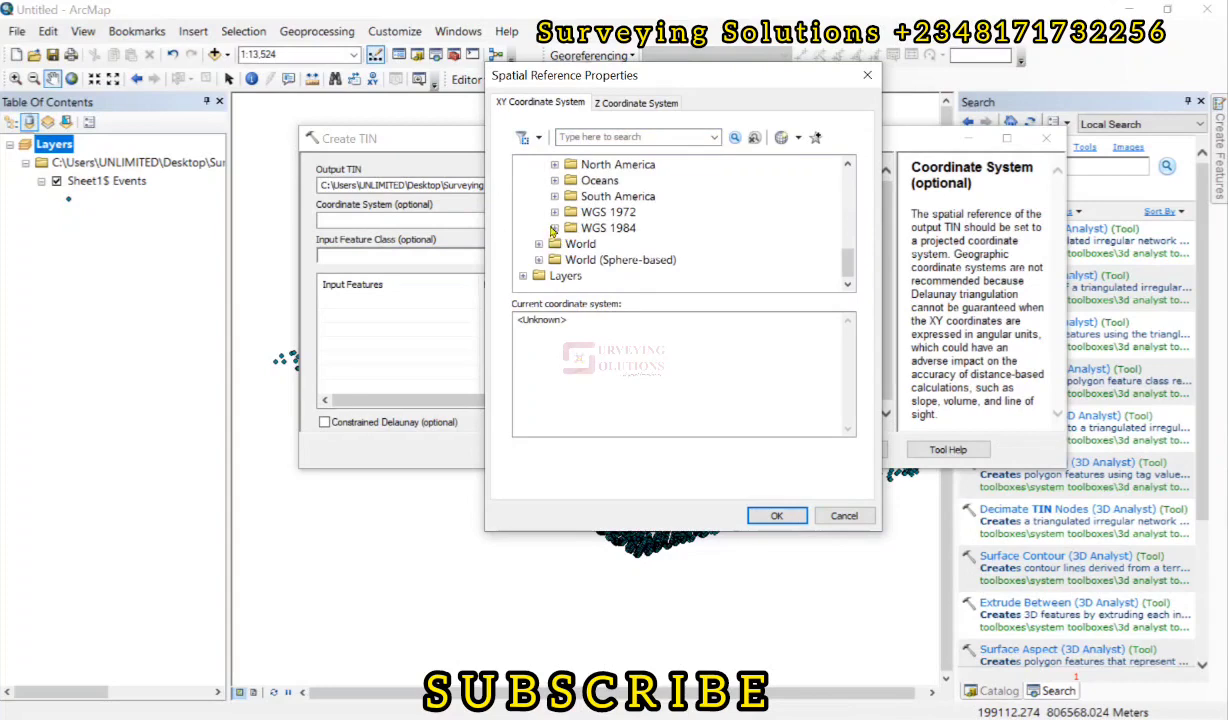
left_click(555, 228)
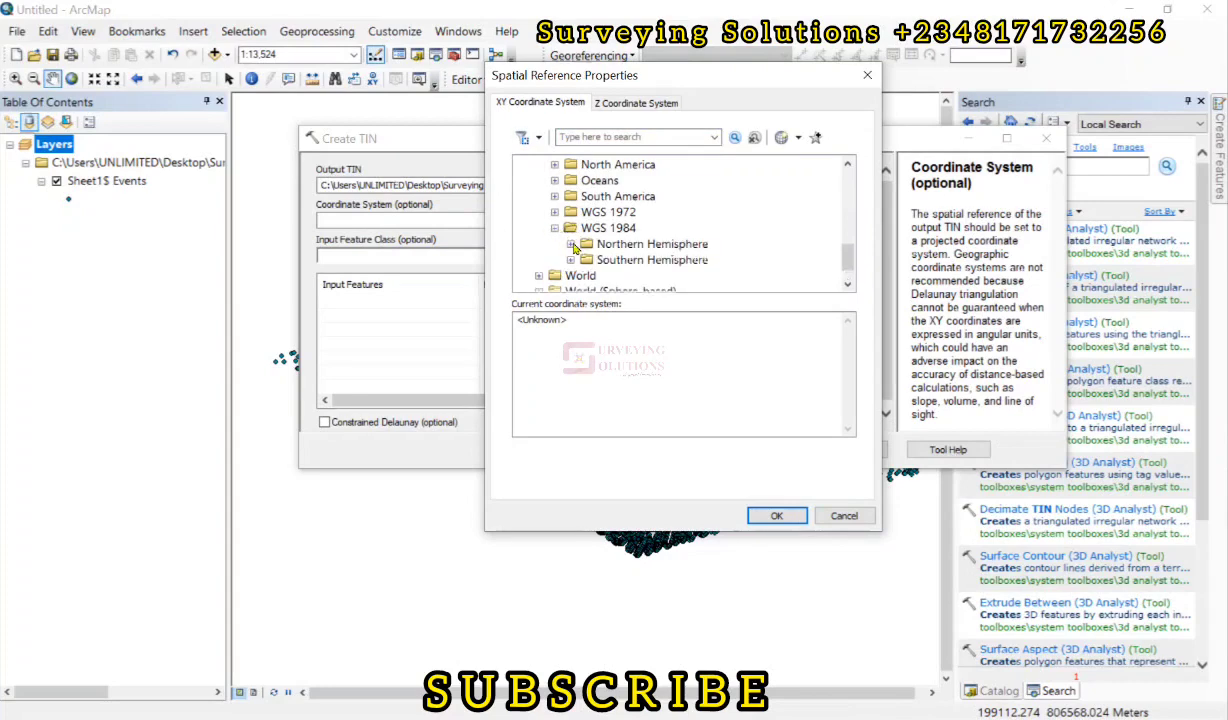
left_click(570, 244)
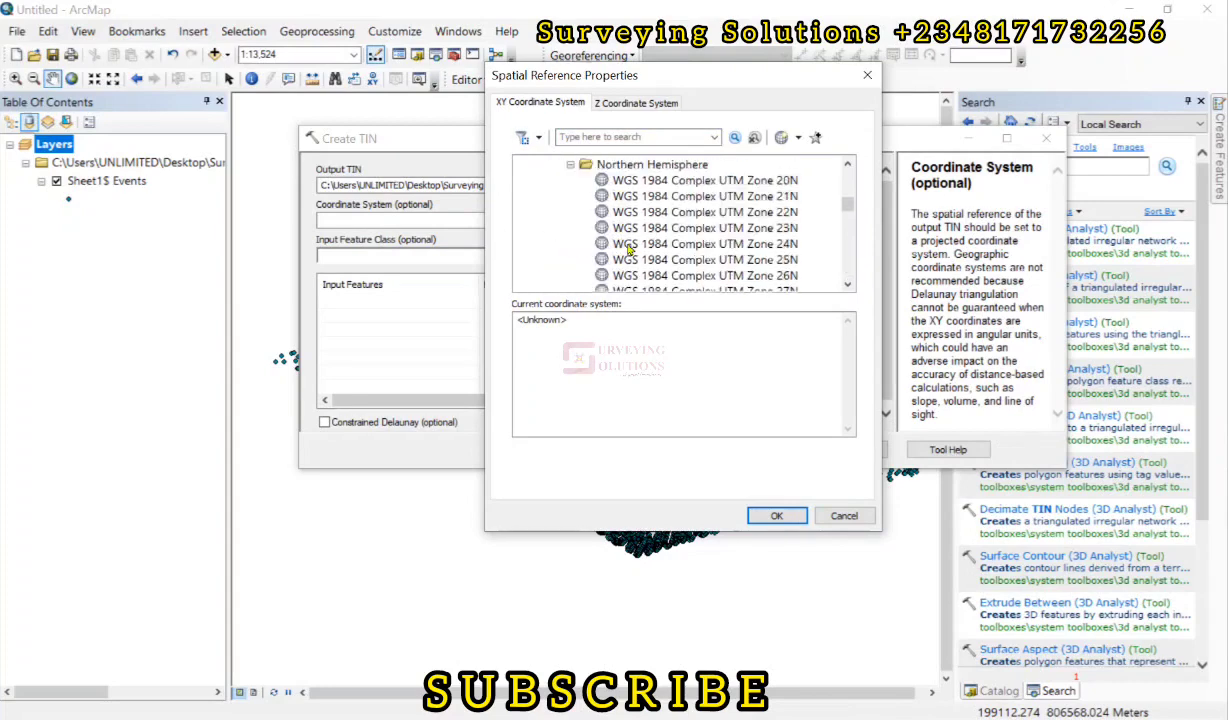
scroll(632, 247, "down", 2)
scroll(630, 228, "down", 11)
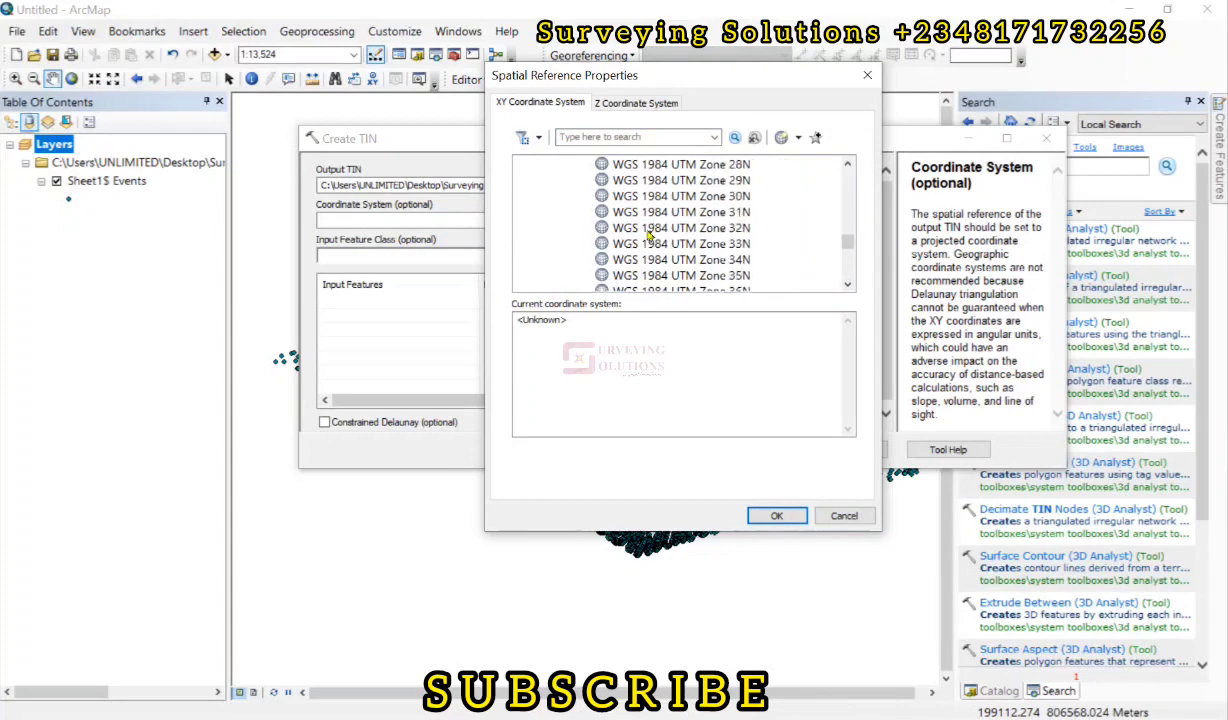
left_click(660, 228)
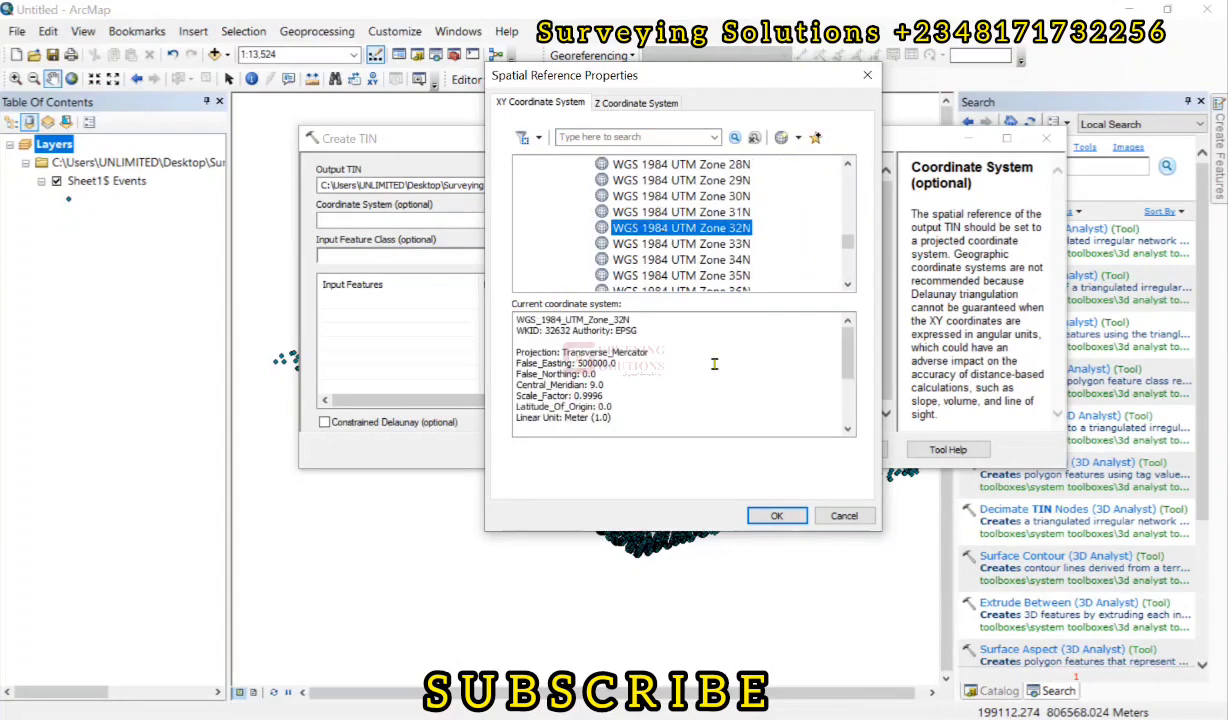
left_click(777, 516)
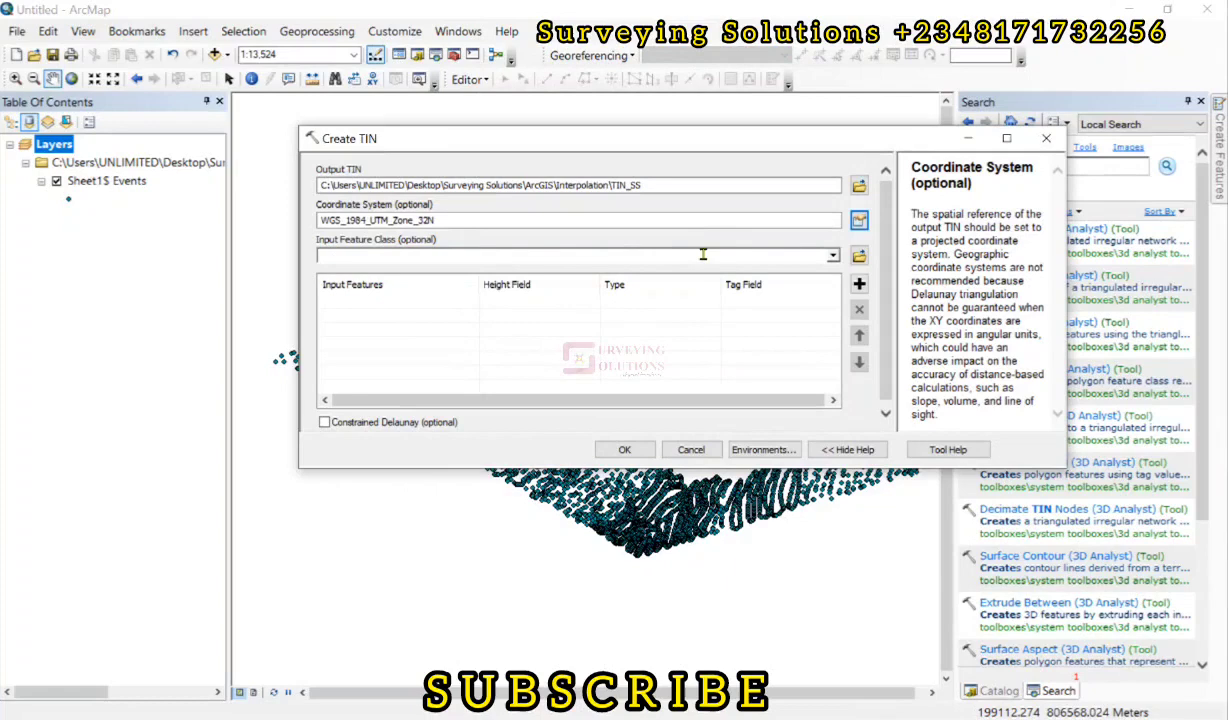
Add Sheet1$ Events as TIN input with height field Z and type Mass_Points
left_click(833, 257)
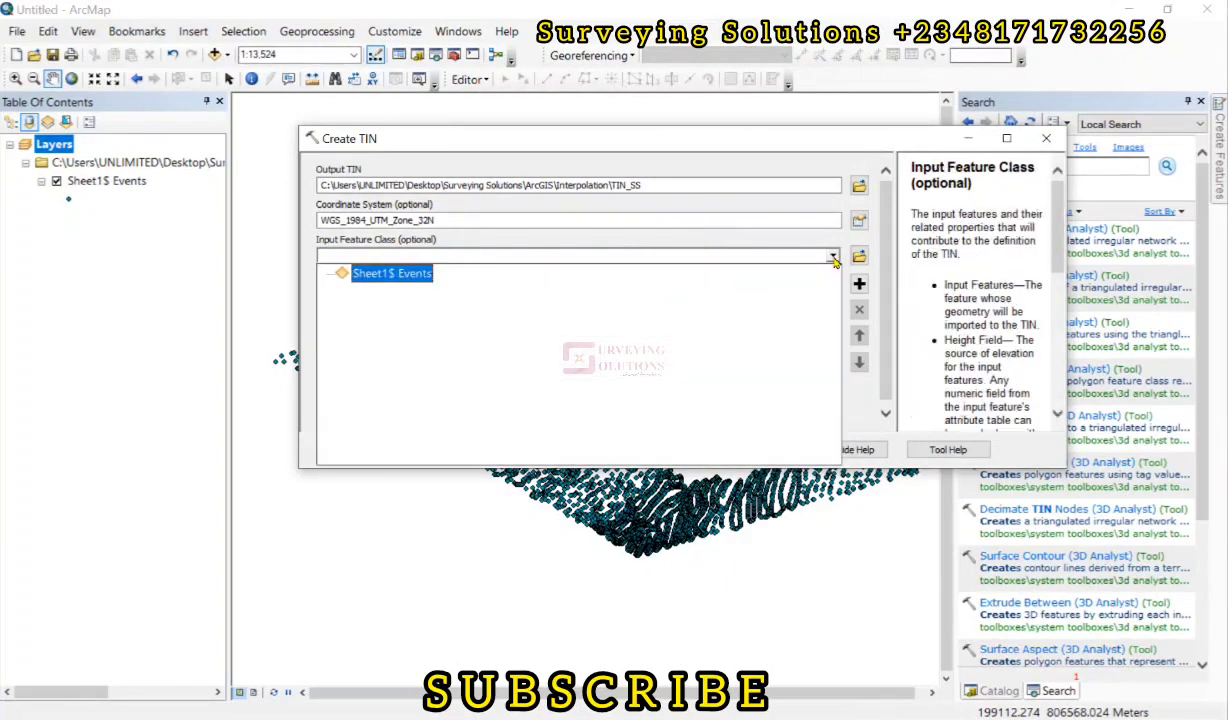
left_click(390, 274)
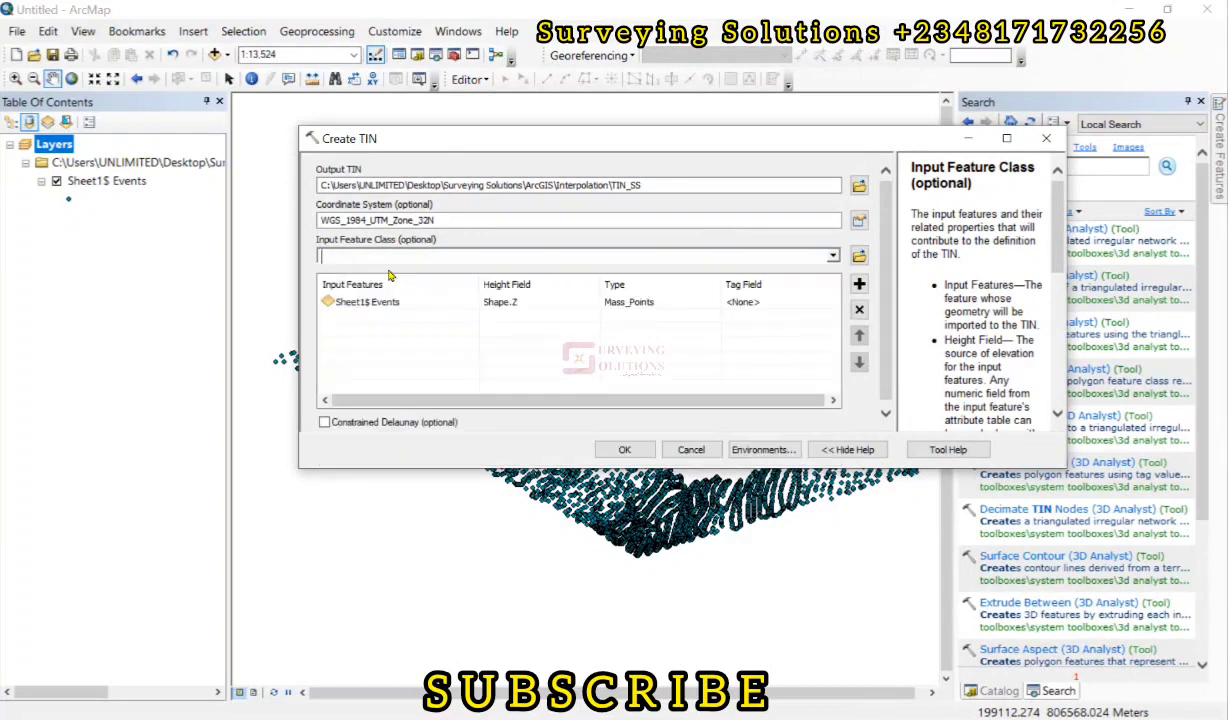
left_click(546, 301)
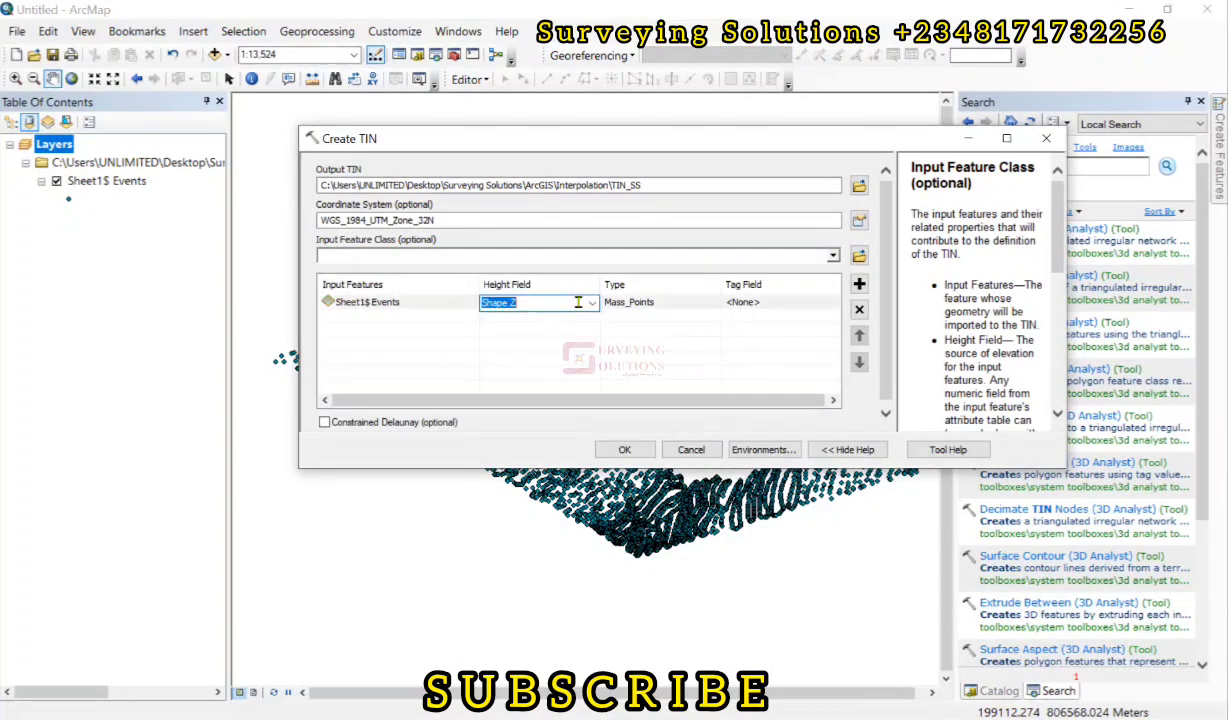
left_click(593, 309)
left_click(541, 350)
left_click(645, 300)
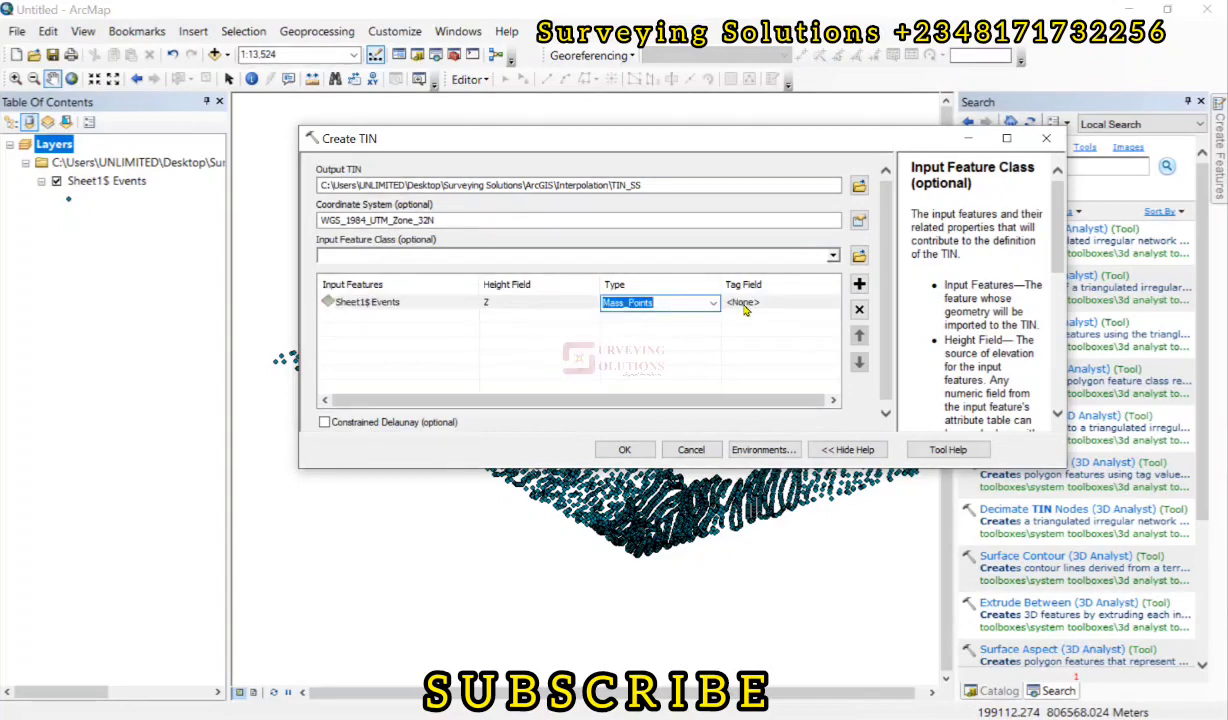
left_click(714, 303)
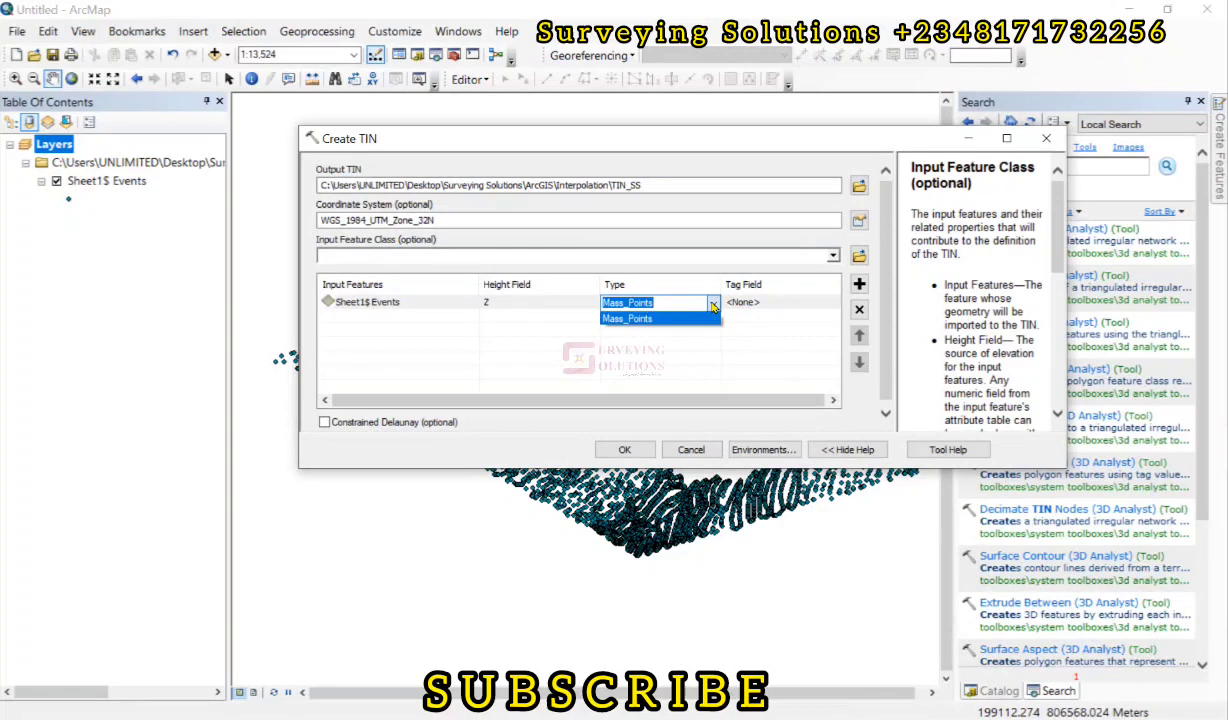
left_click(705, 318)
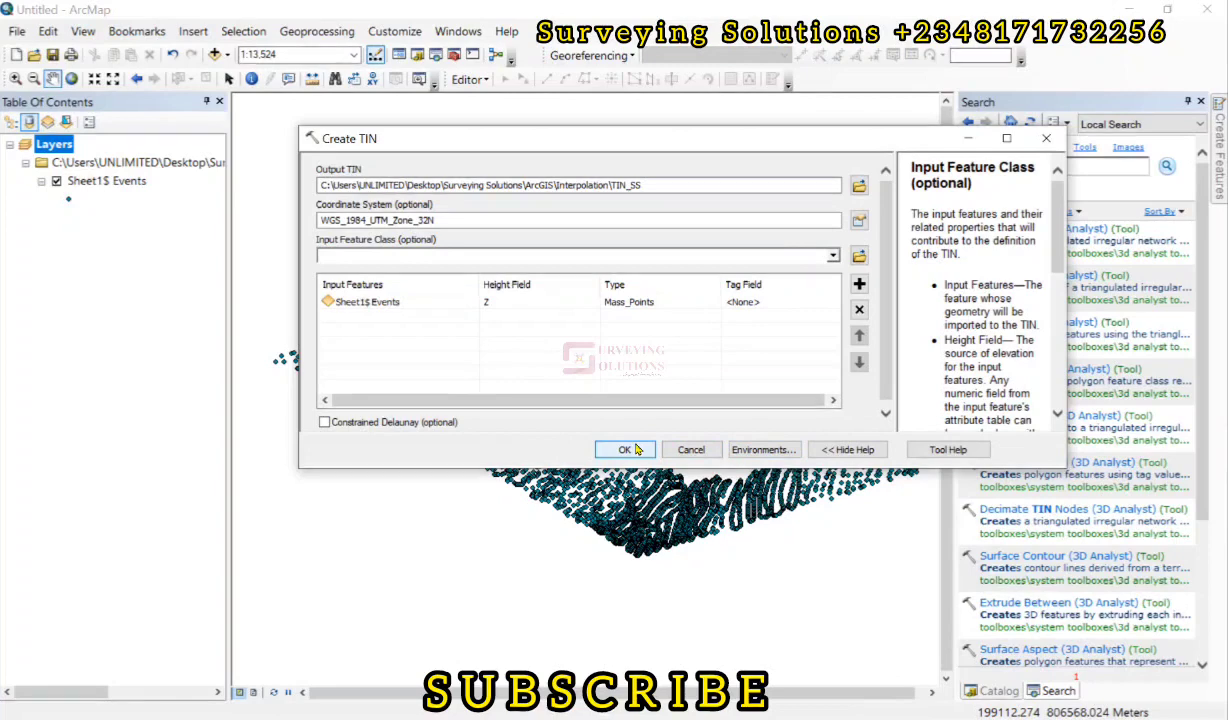
Reposition and widen the Create TIN window to review all its parameters
left_click_drag(729, 140, 542, 140)
left_click_drag(882, 238, 950, 238)
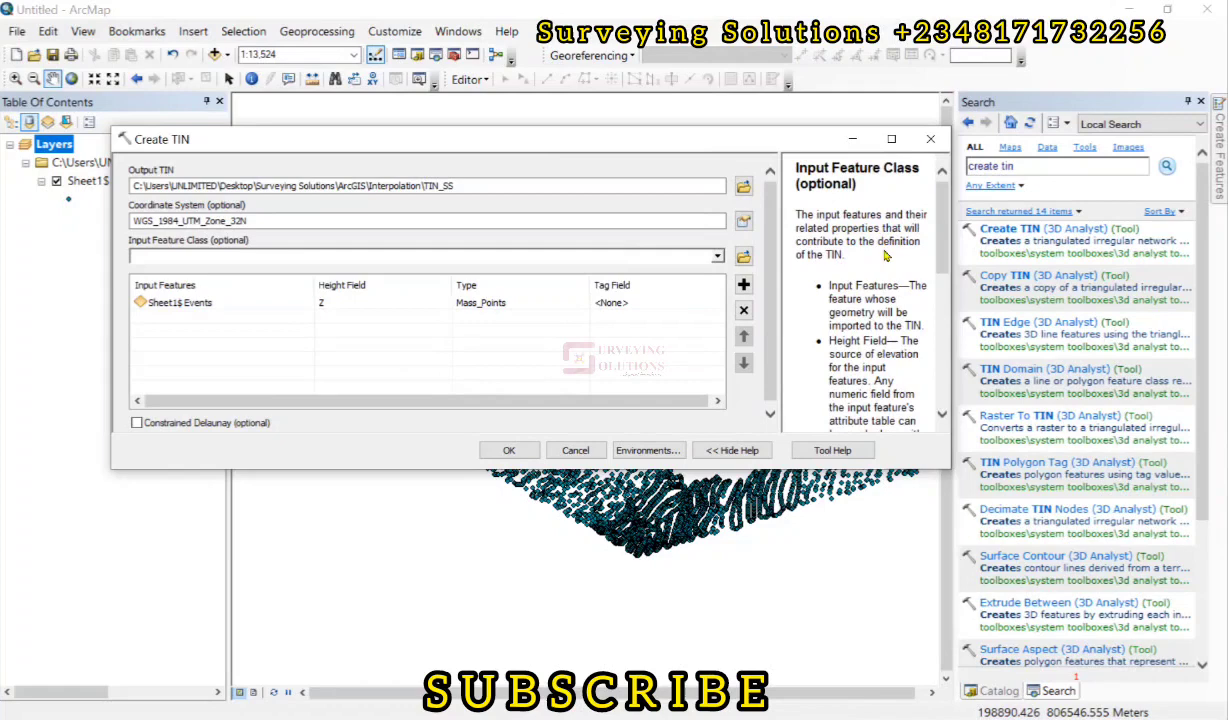
scroll(845, 284, "down", 2)
scroll(872, 257, "up", 2)
scroll(874, 272, "down", 2)
scroll(876, 274, "down", 5)
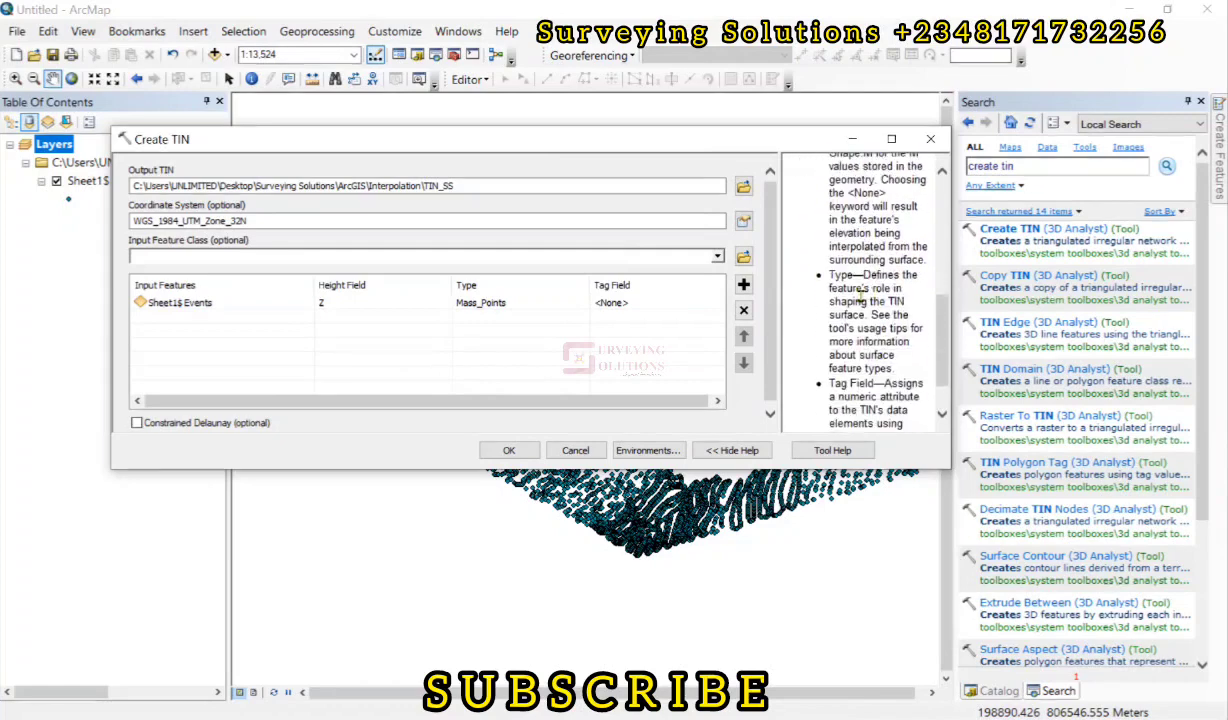
scroll(890, 288, "down", 2)
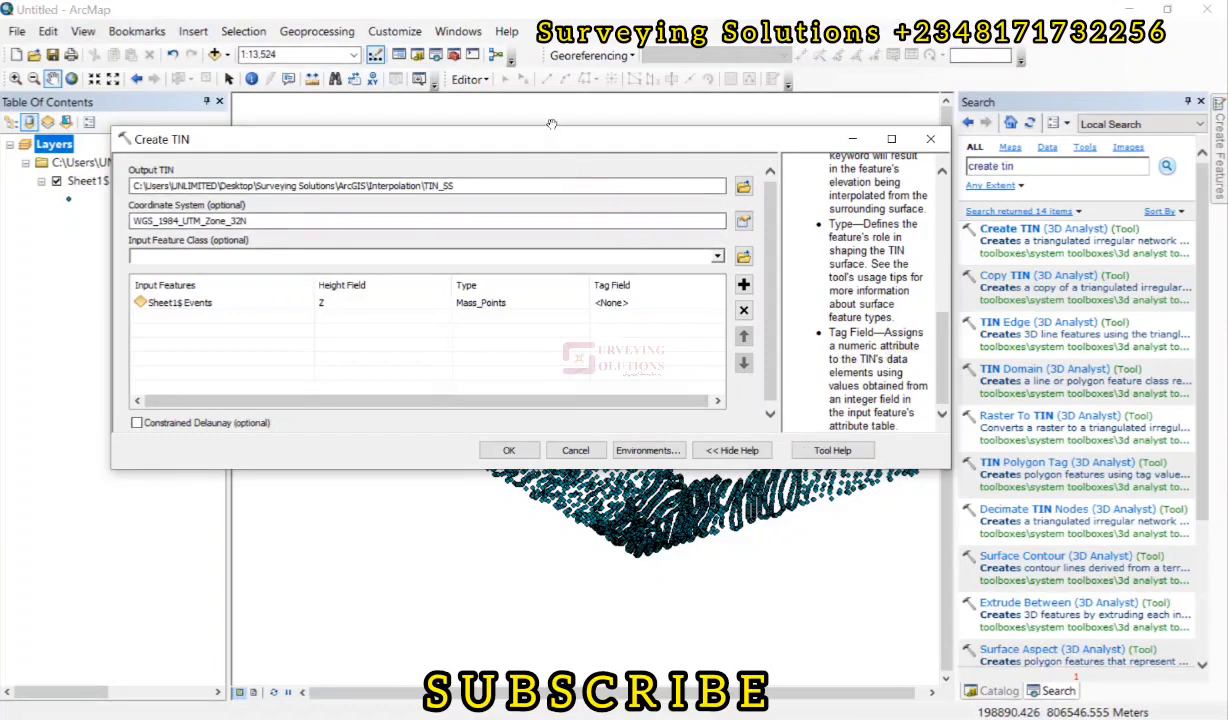
left_click_drag(549, 147, 577, 139)
scroll(873, 268, "up", 5)
scroll(873, 268, "up", 3)
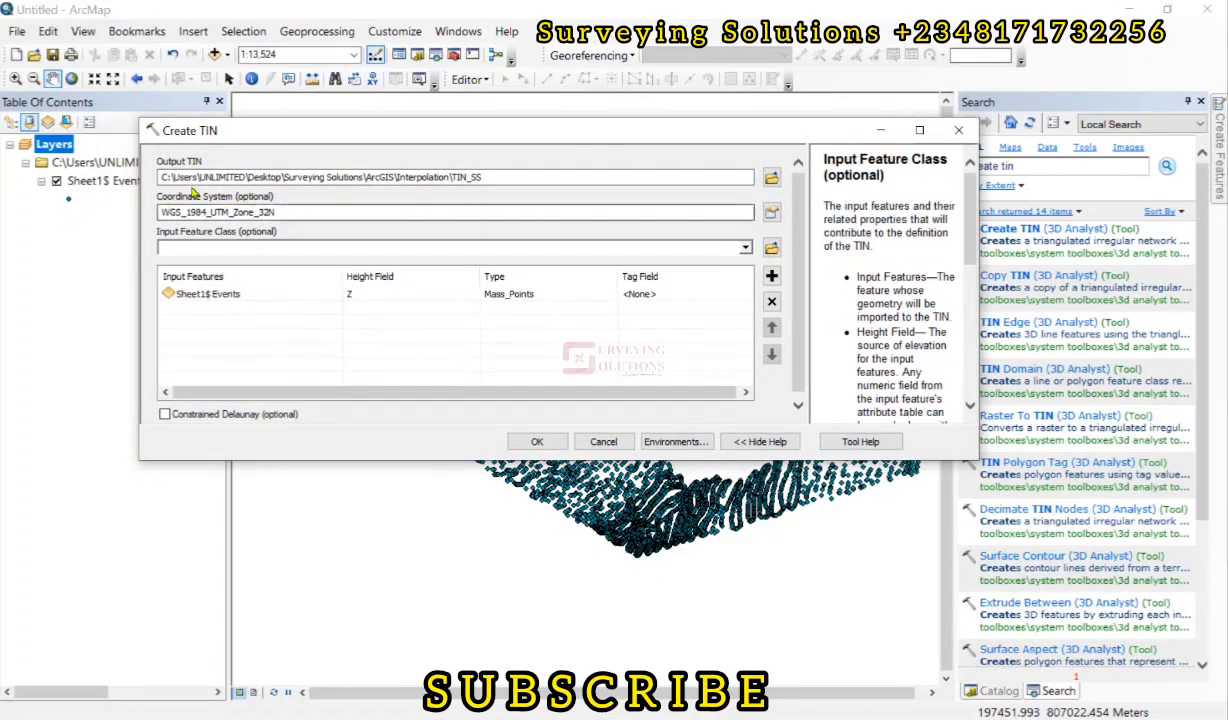
Run Create TIN to build TIN_SS in 9 elevation classes, hide the Sheet1$ Events points, and open the TIN_SS layer properties
left_click(533, 444)
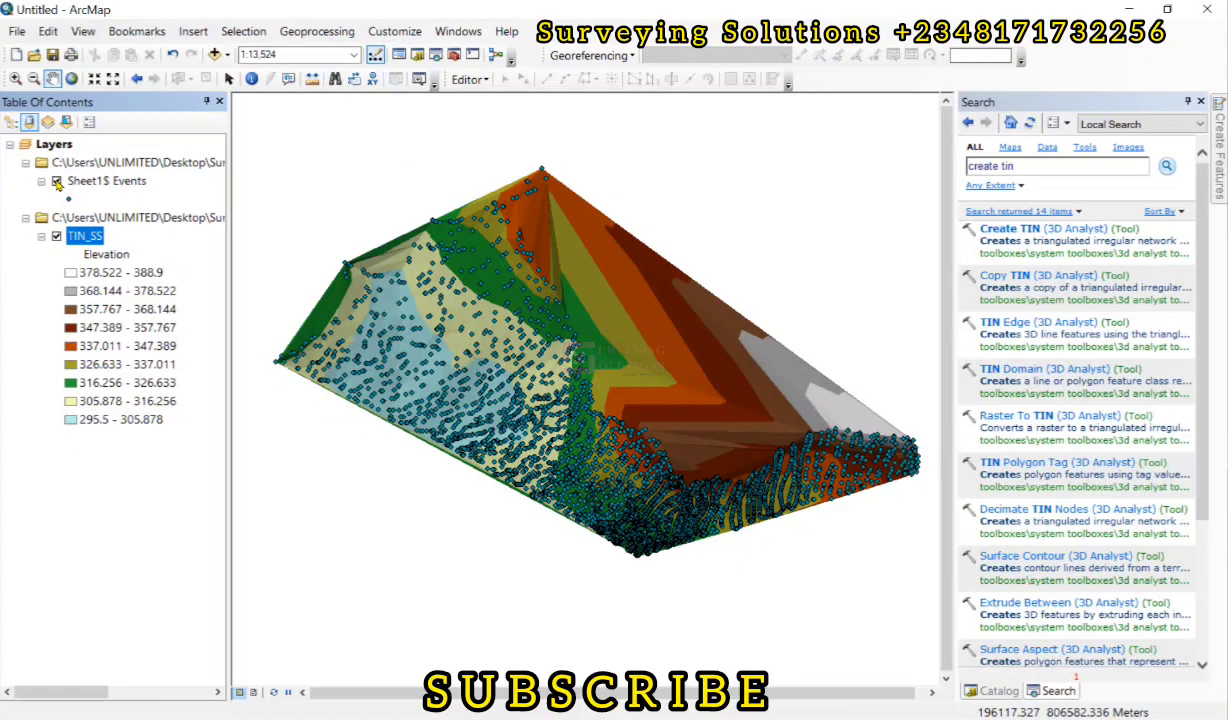
left_click(57, 181)
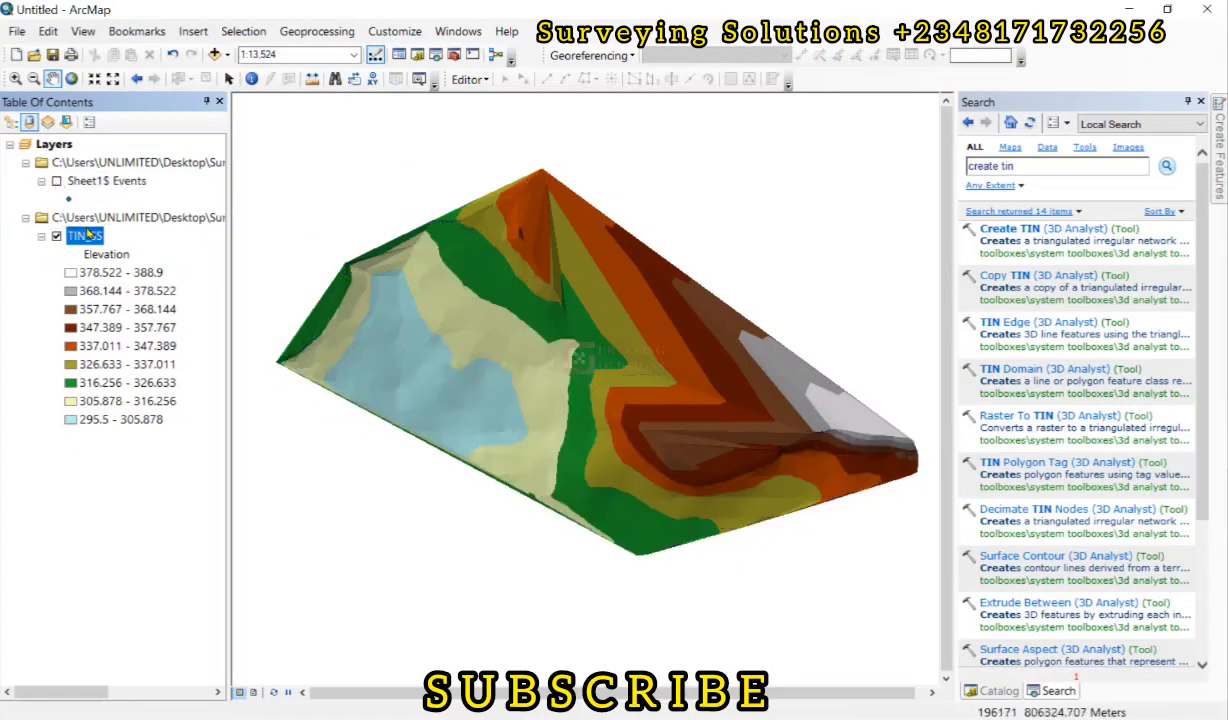
left_click(87, 236)
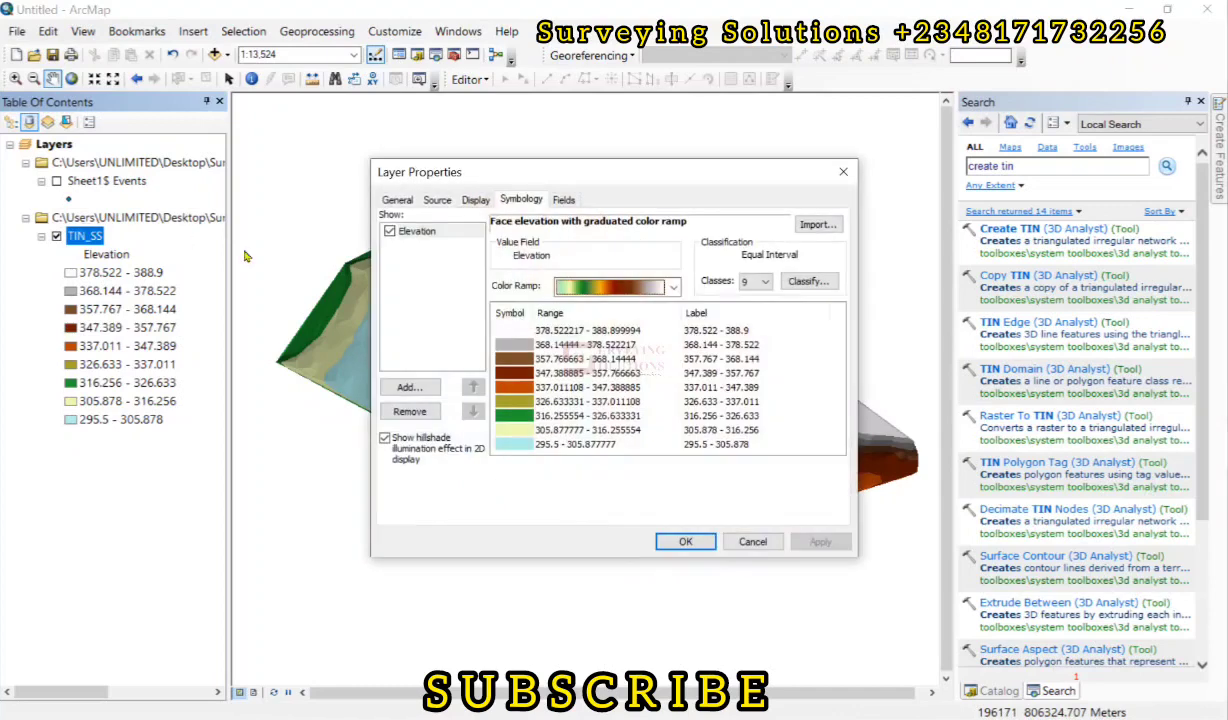
Look through the TIN_SS Layer Properties tabs and close the dialog with the colour ramp unchanged
left_click(476, 202)
left_click(440, 202)
left_click(397, 200)
left_click(519, 201)
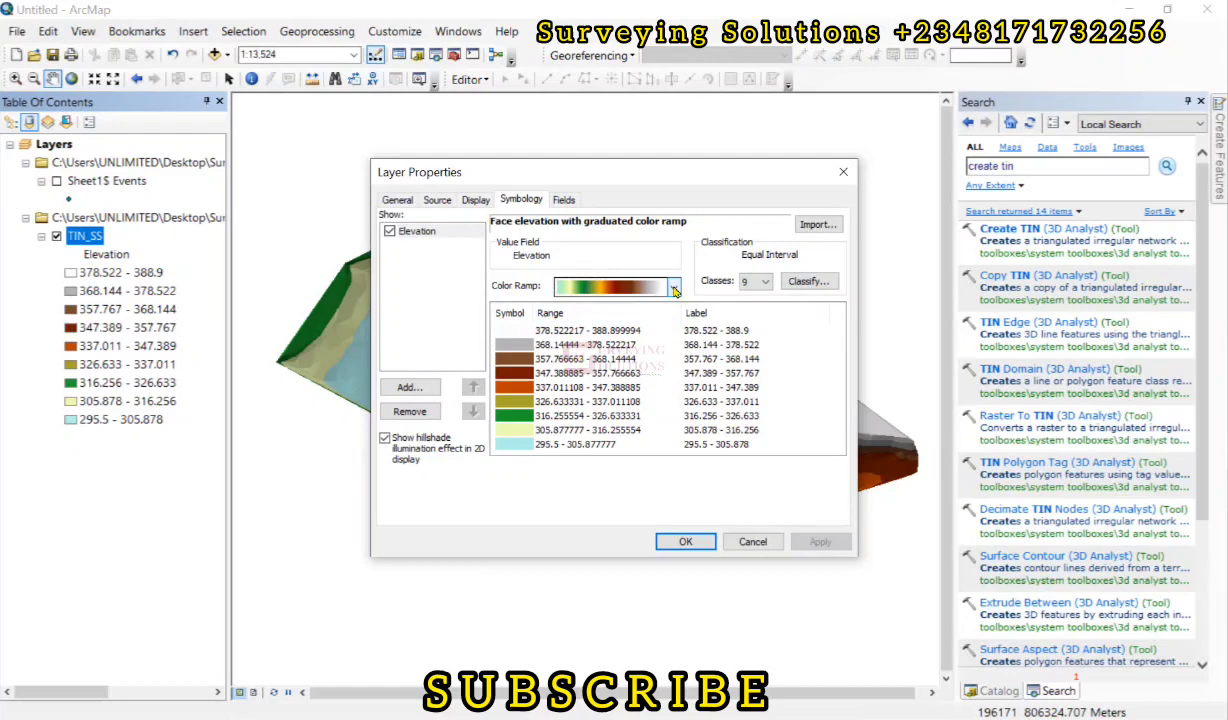
left_click(675, 289)
left_click(675, 289)
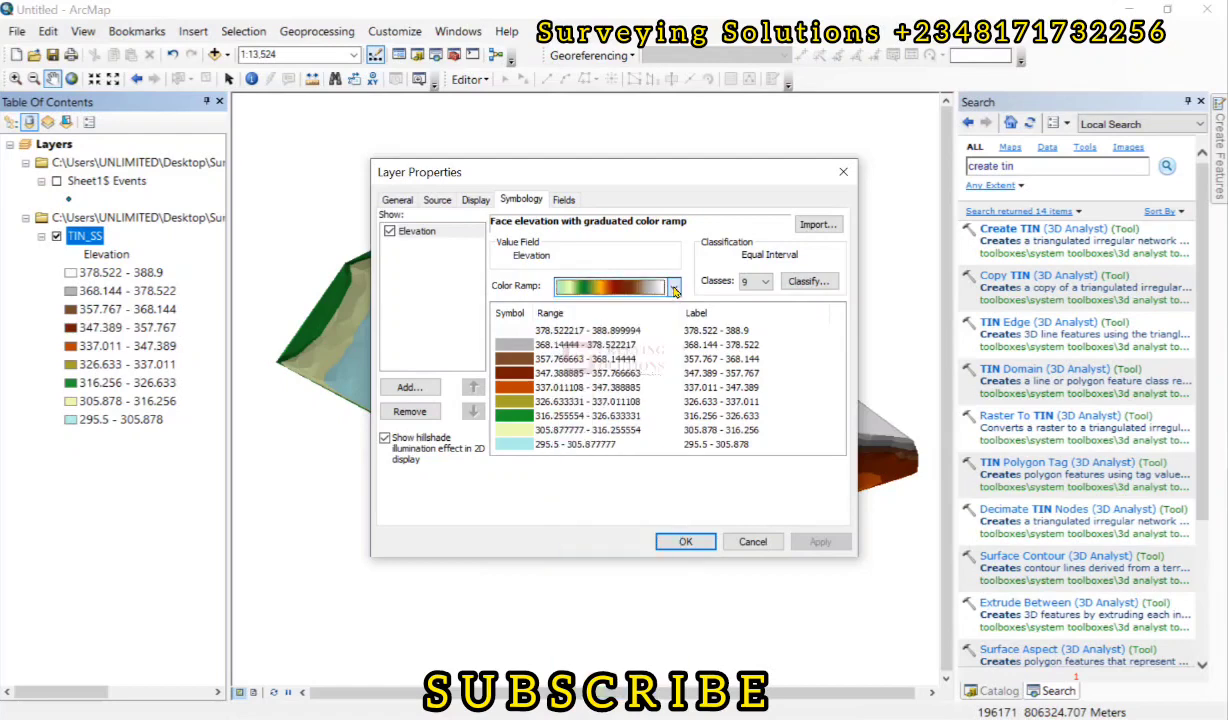
left_click(845, 174)
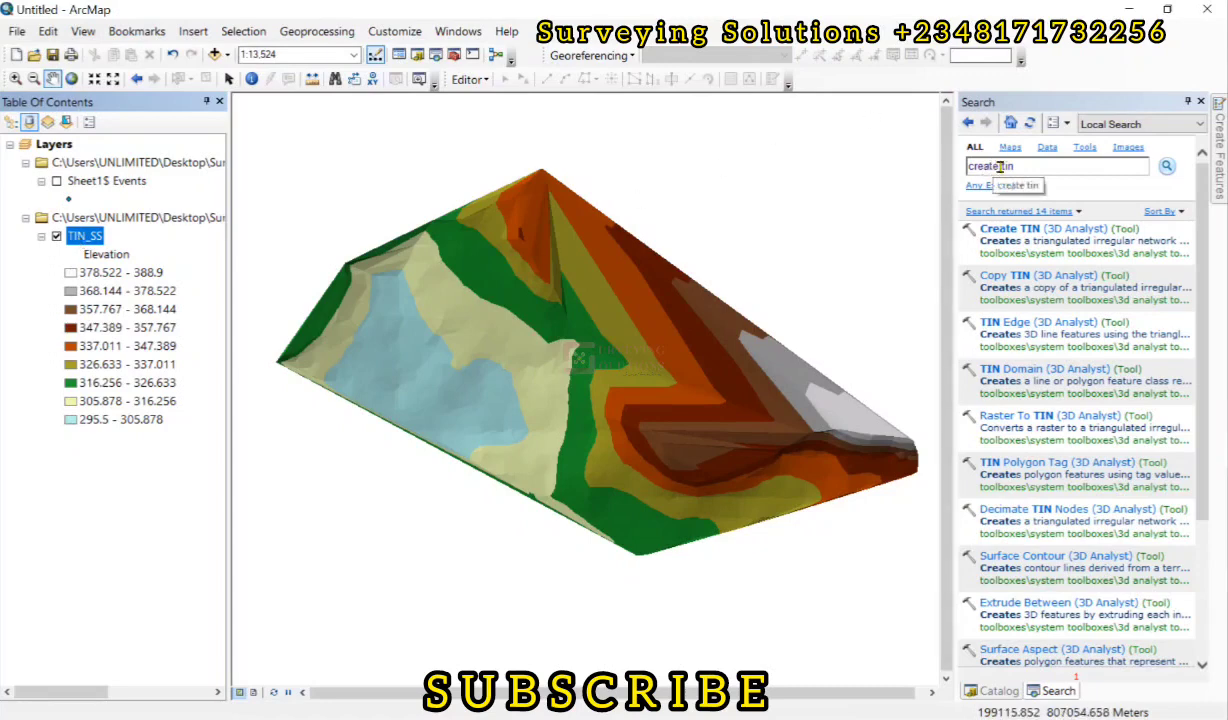
Change the tool search to 'tin to raster' and open the TIN To Raster (3D Analyst) tool
left_click_drag(999, 166, 968, 176)
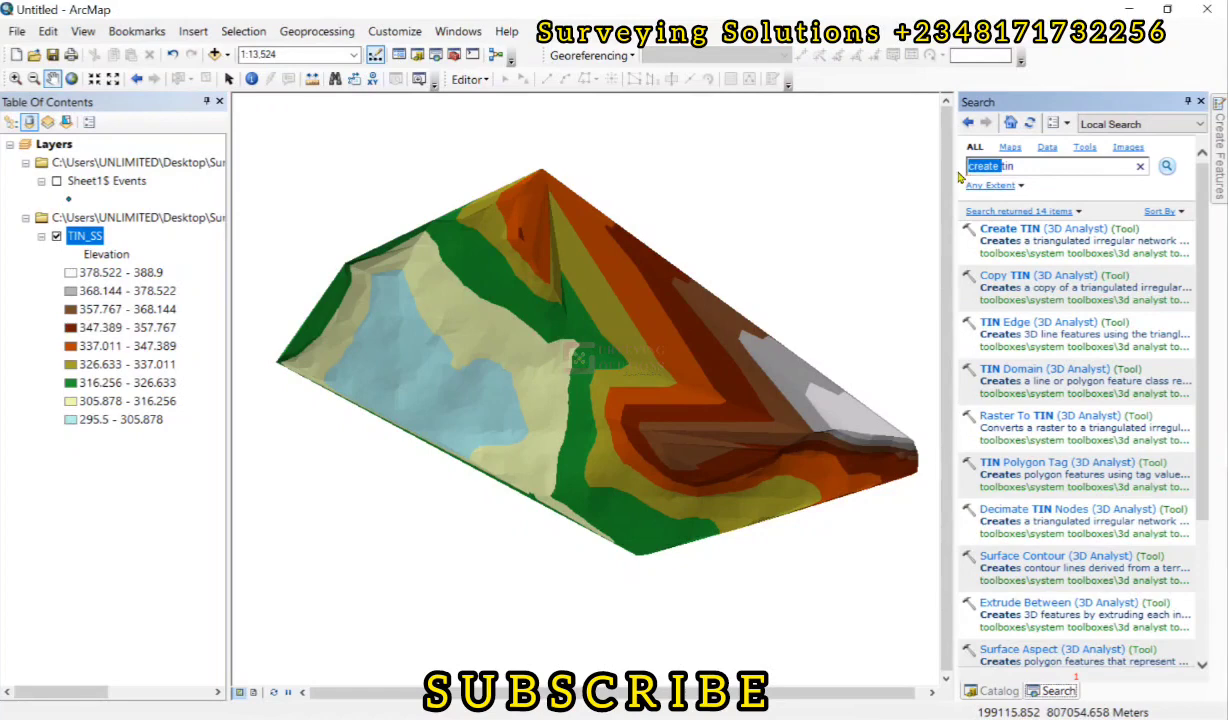
key("BackSpace")
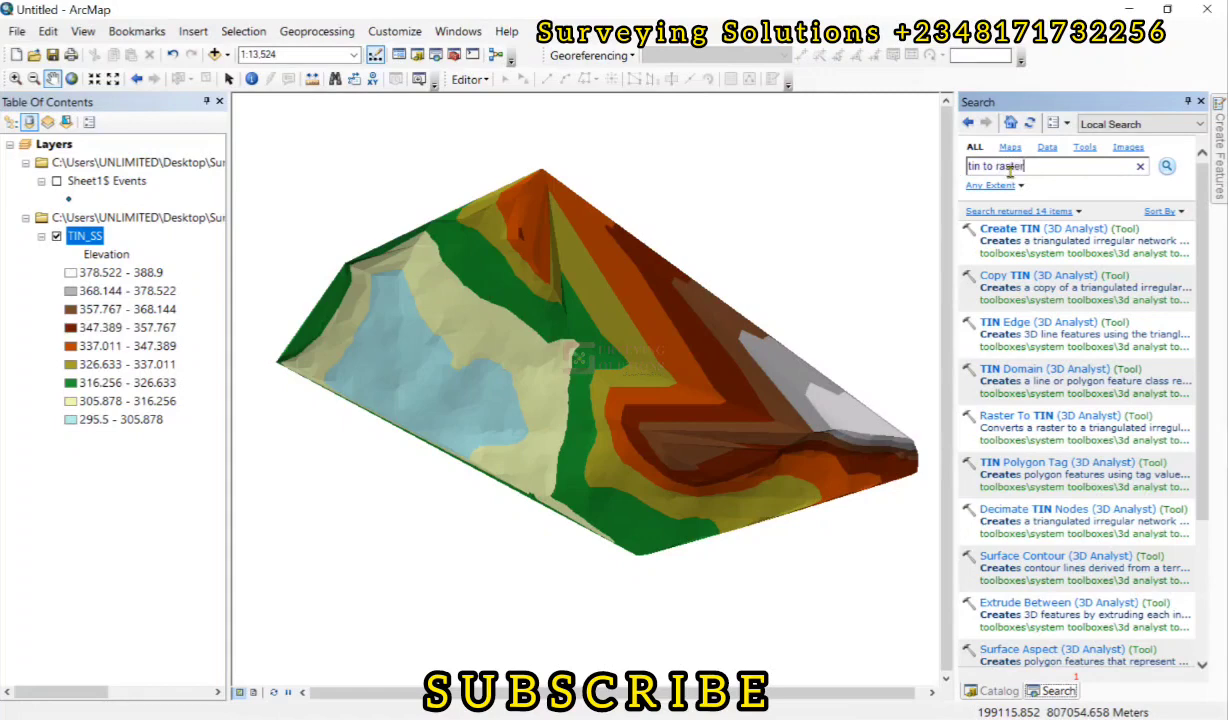
left_click(1165, 170)
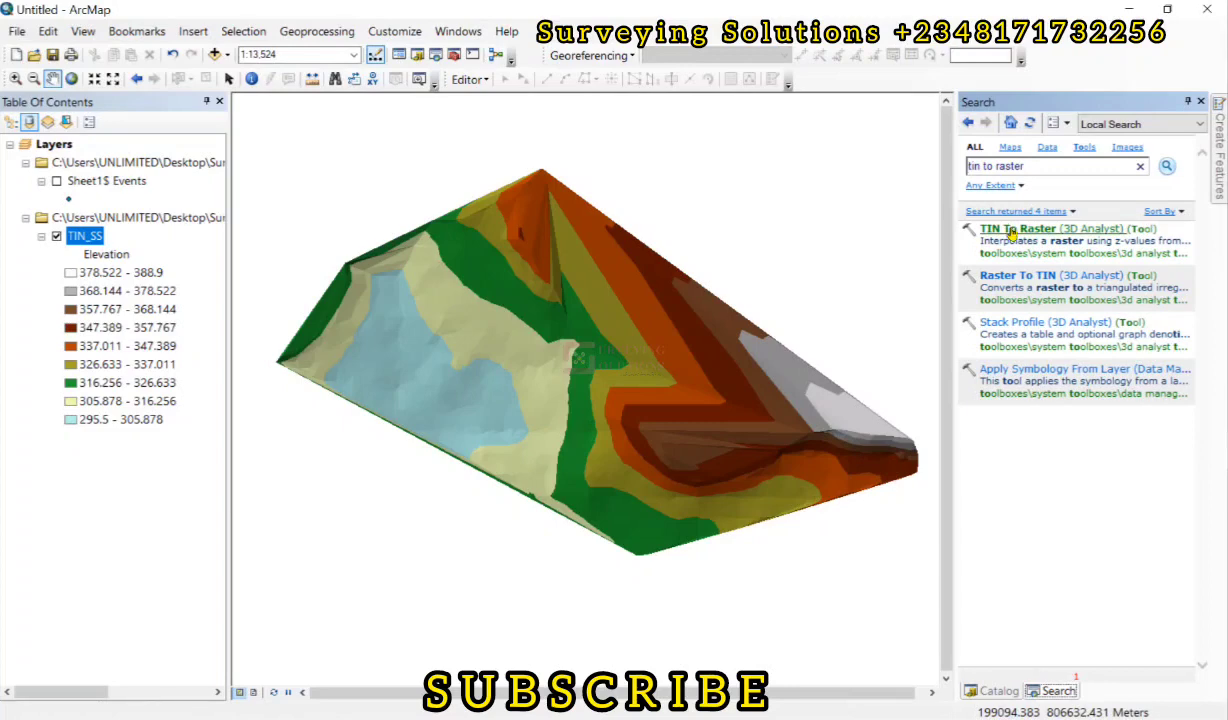
left_click(1011, 232)
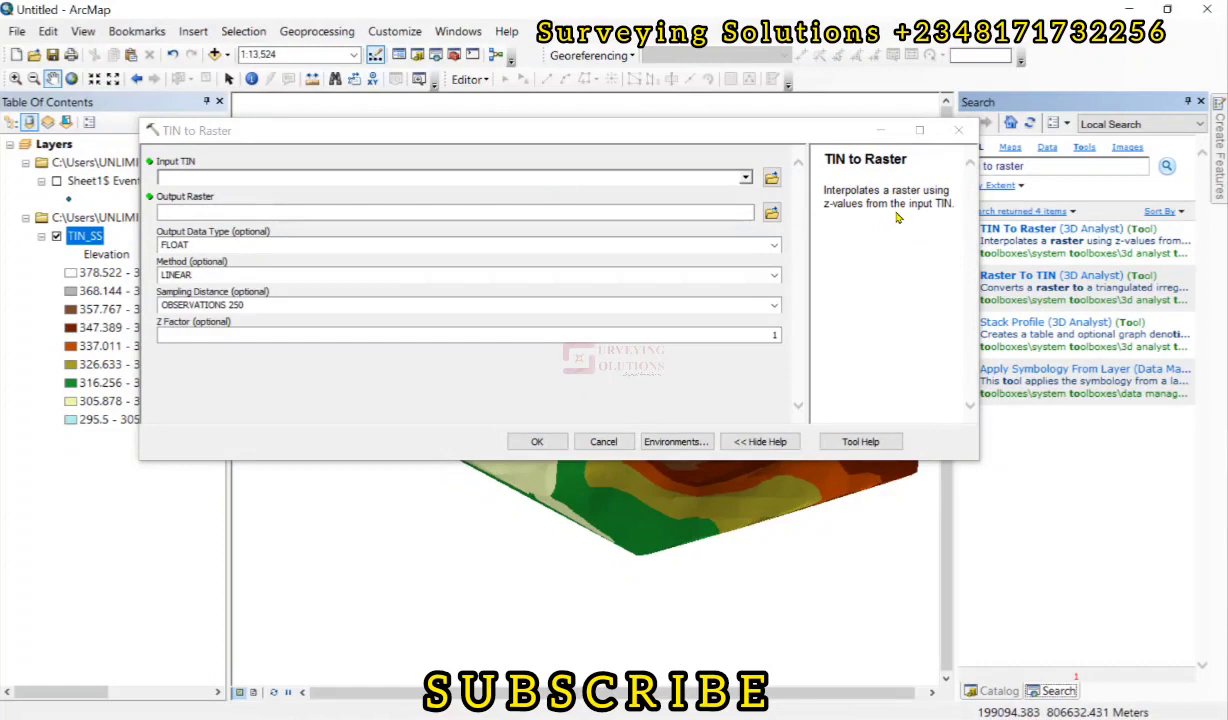
Run TIN to Raster with TIN_SS as input, saving the output as Raster_TIN in the Interpolation folder
left_click(745, 178)
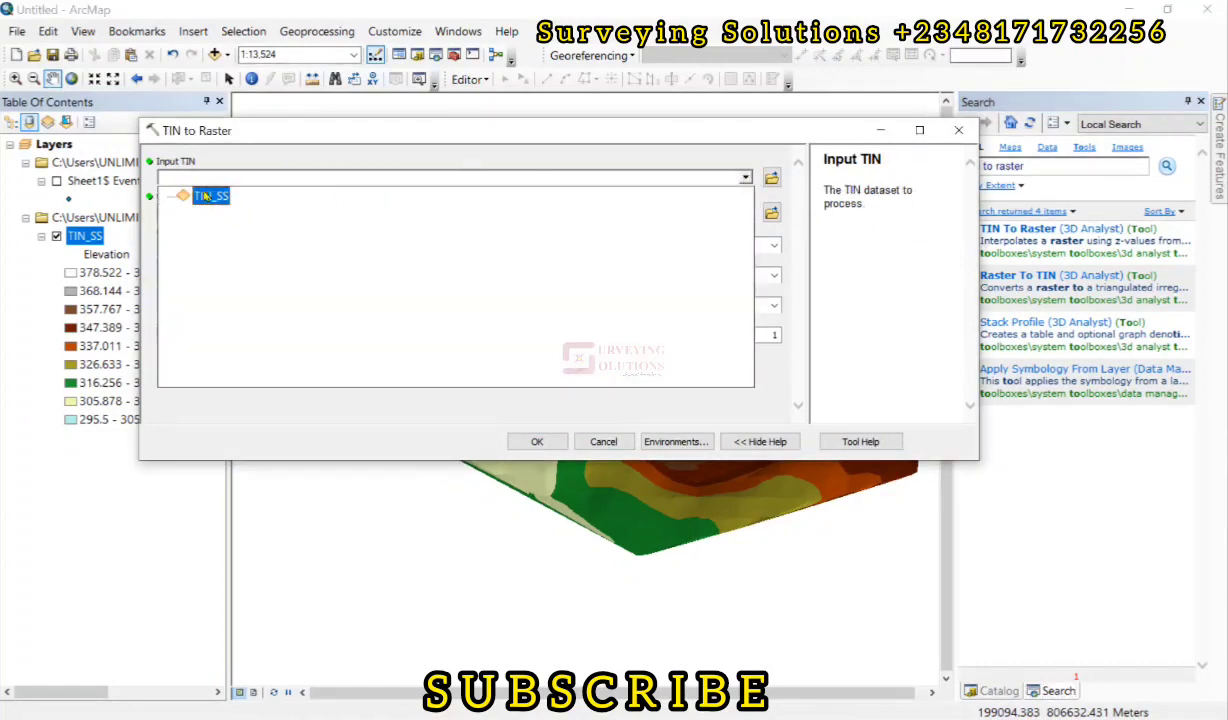
left_click(209, 197)
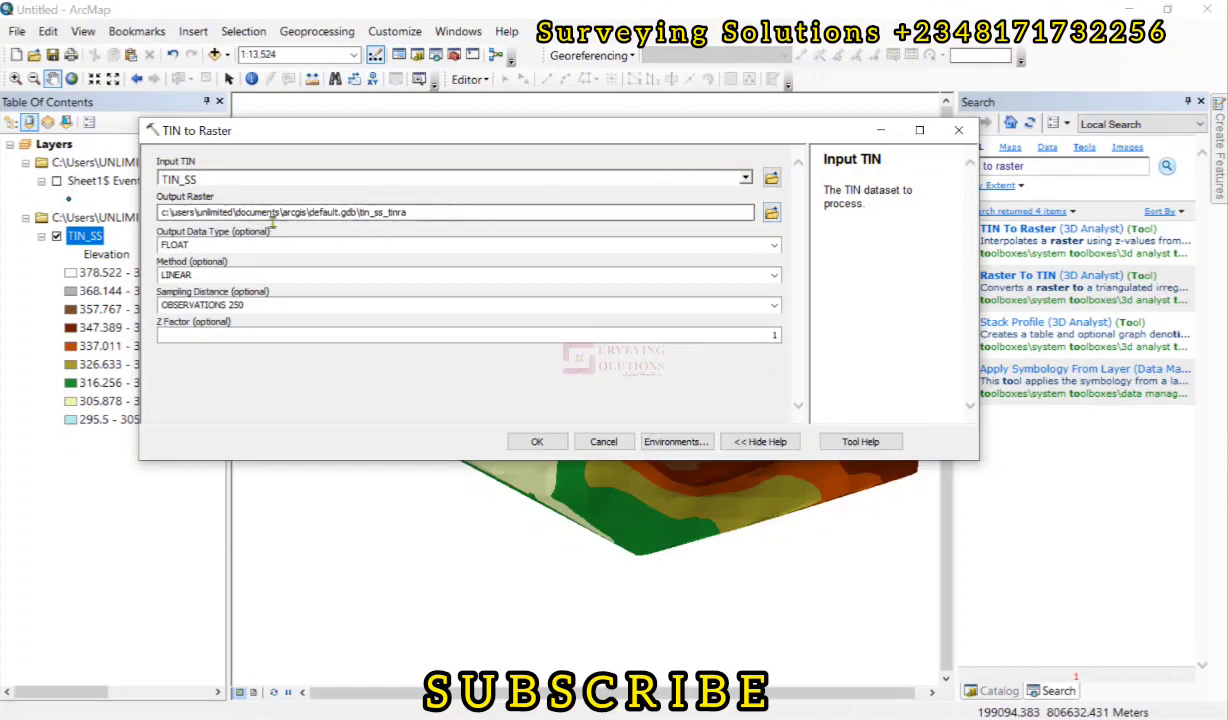
left_click(771, 213)
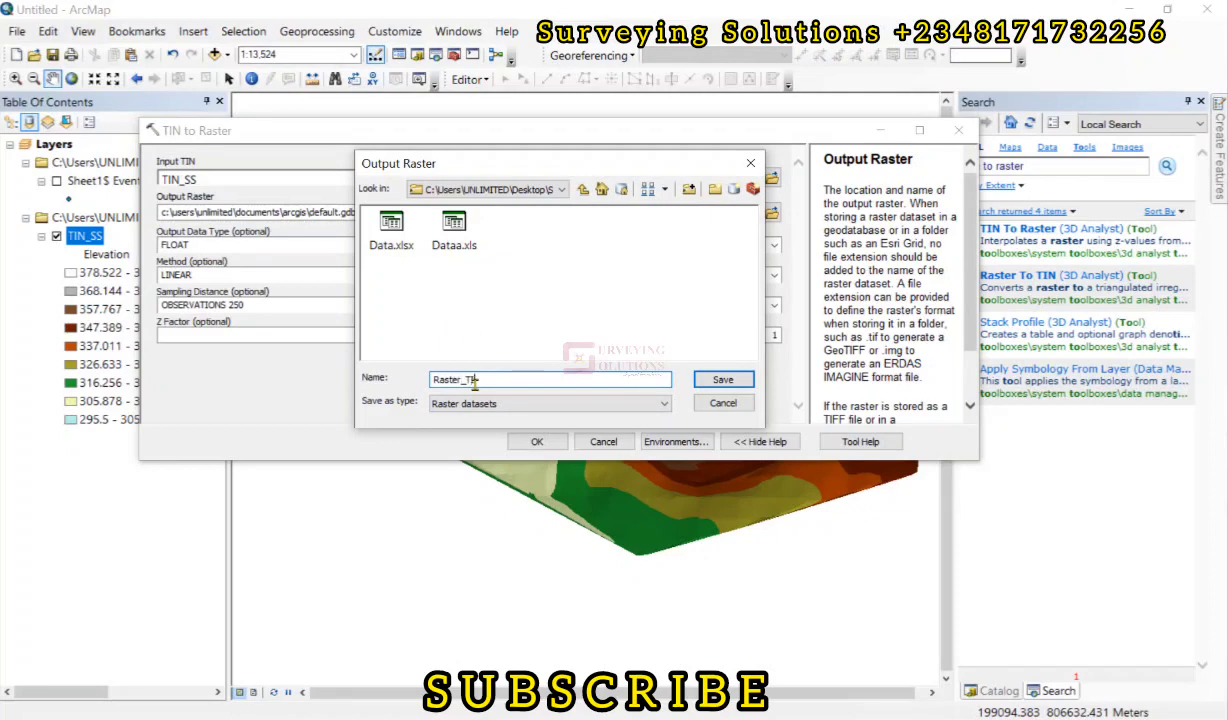
type("N")
left_click(721, 379)
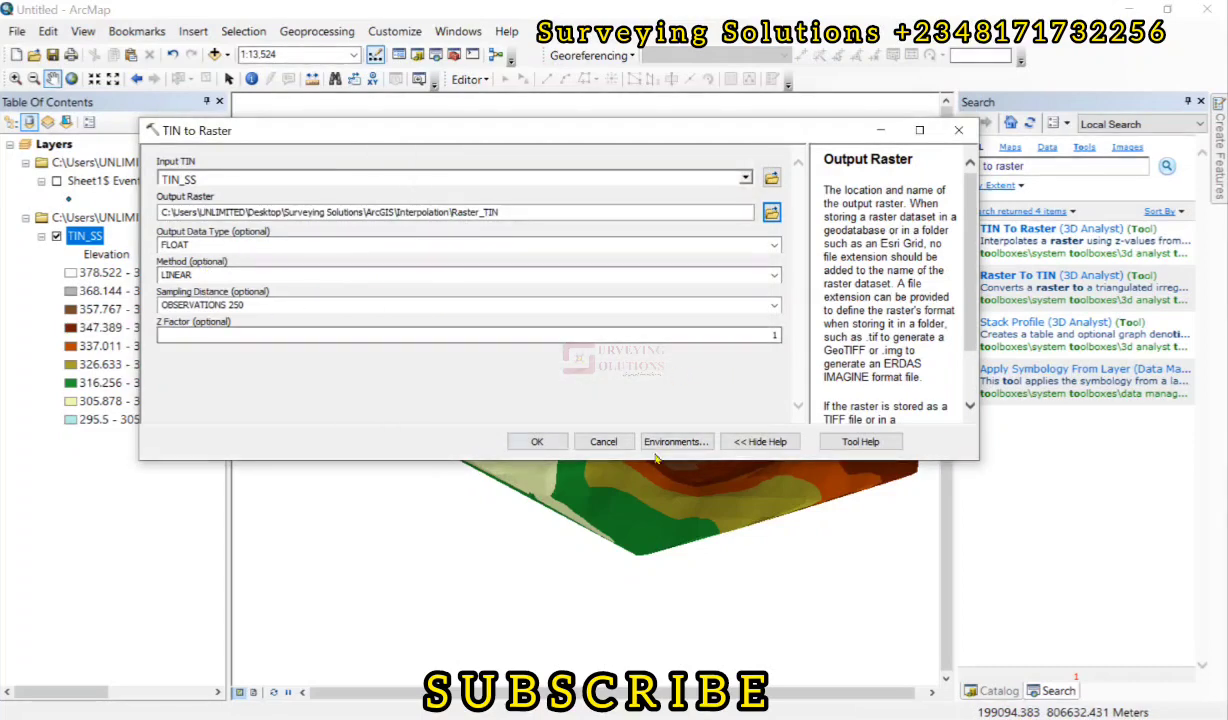
scroll(877, 268, "down", 2)
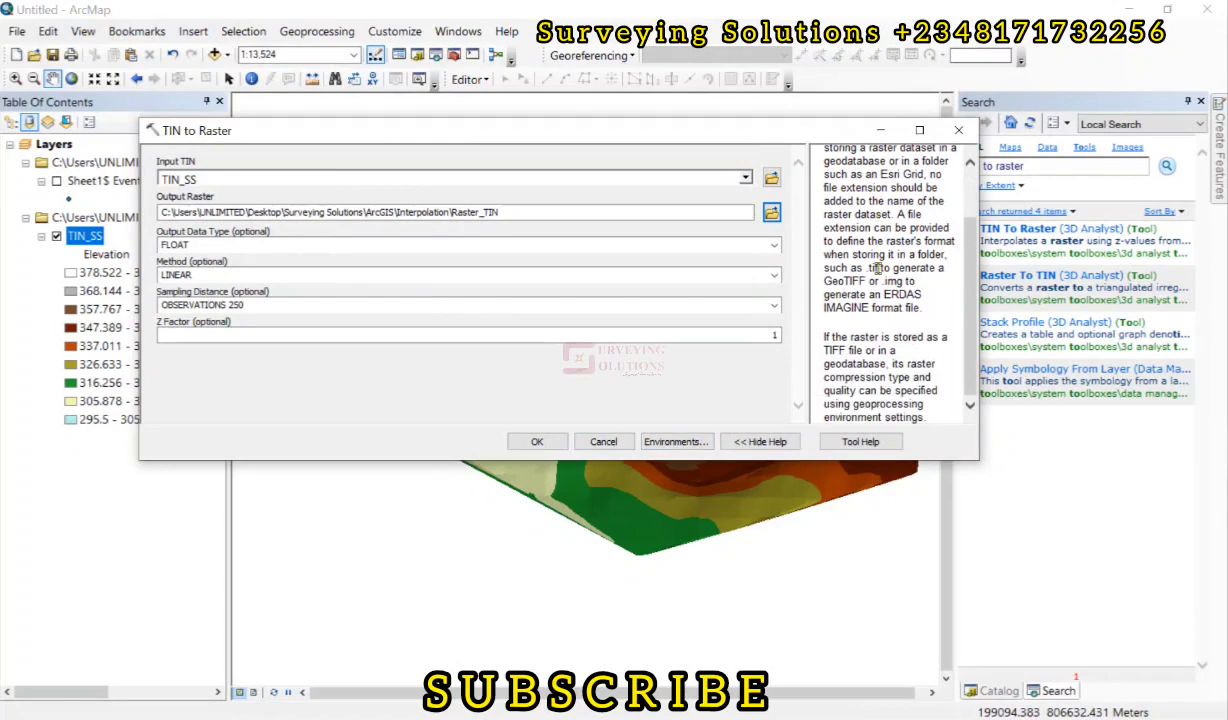
scroll(877, 268, "up", 2)
scroll(877, 268, "down", 2)
scroll(877, 268, "up", 2)
scroll(877, 268, "down", 2)
scroll(877, 268, "up", 2)
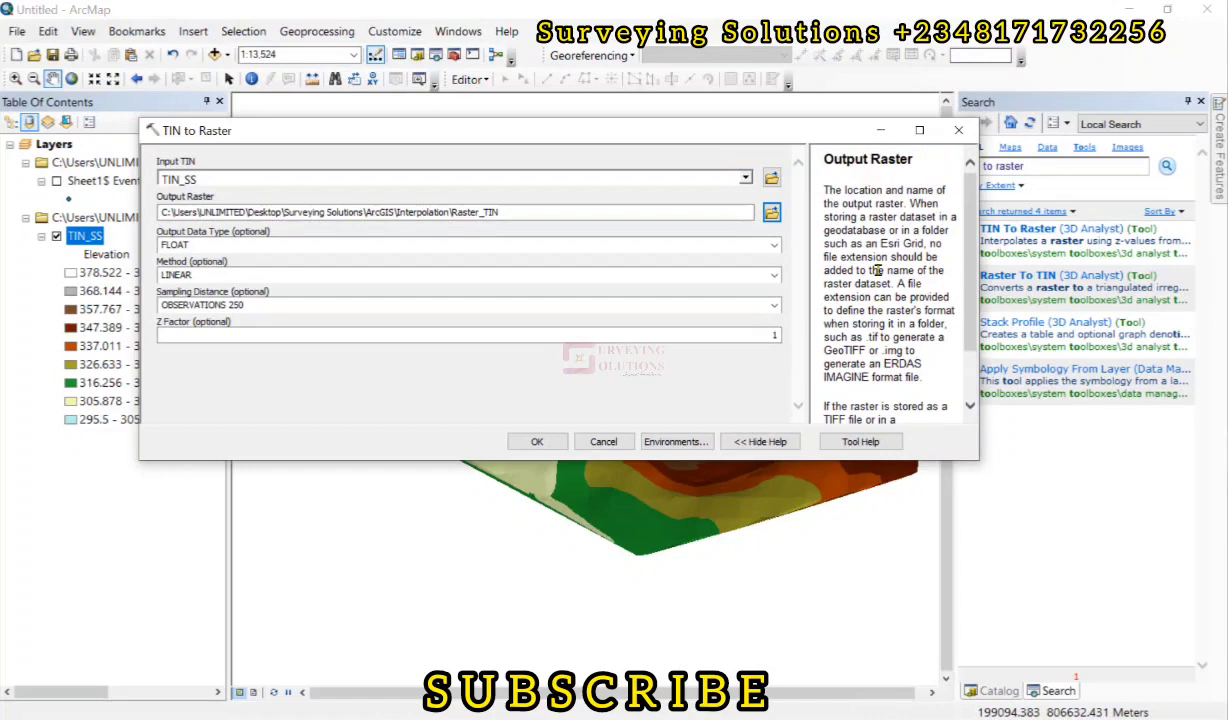
left_click(525, 446)
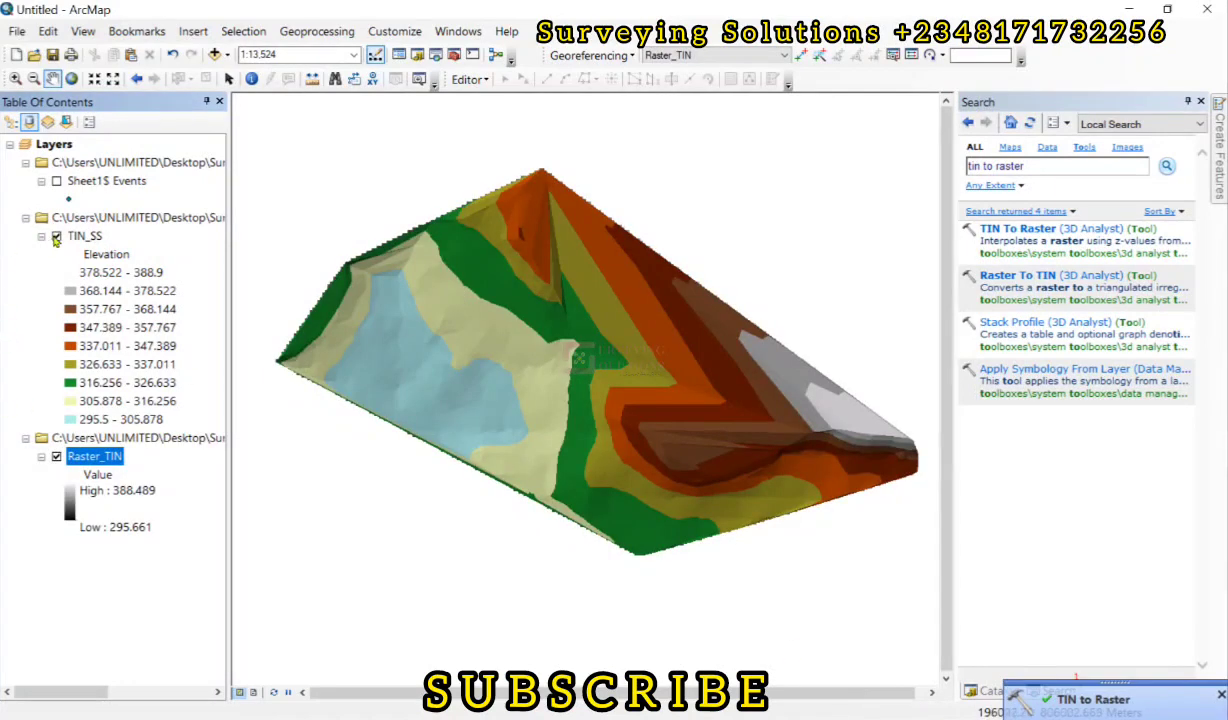
Toggle TIN_SS off and on, then review its general layer properties
left_click(56, 236)
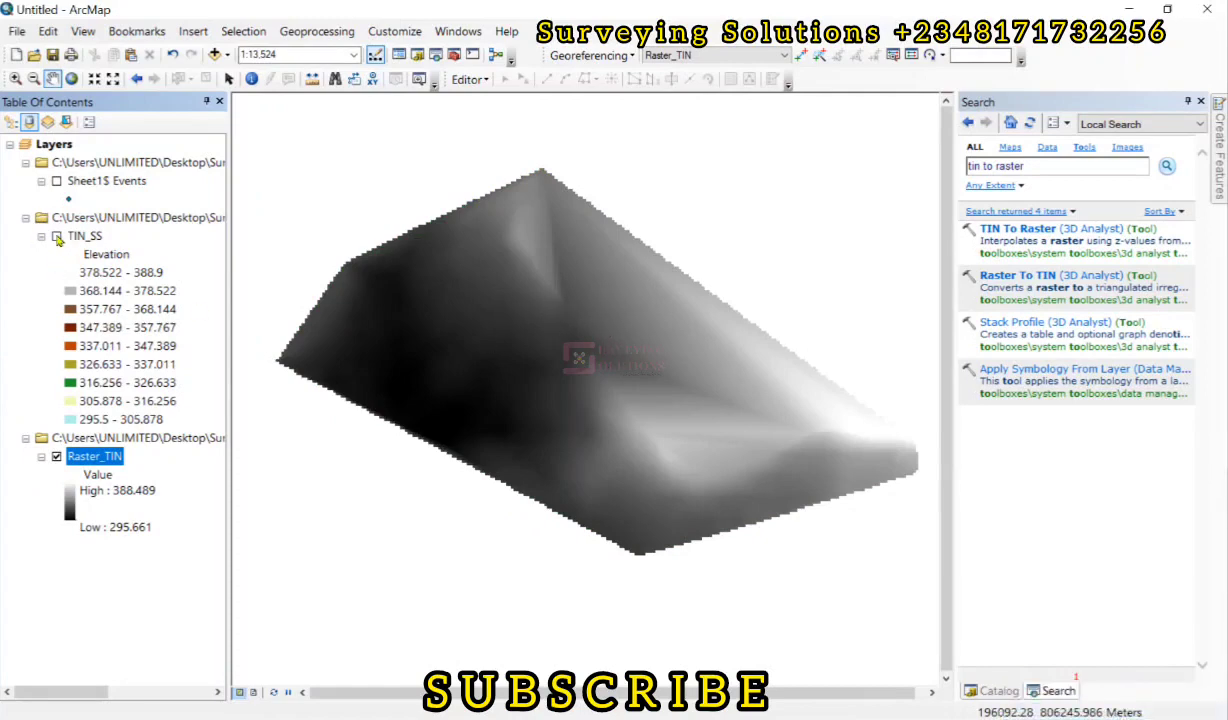
left_click(56, 236)
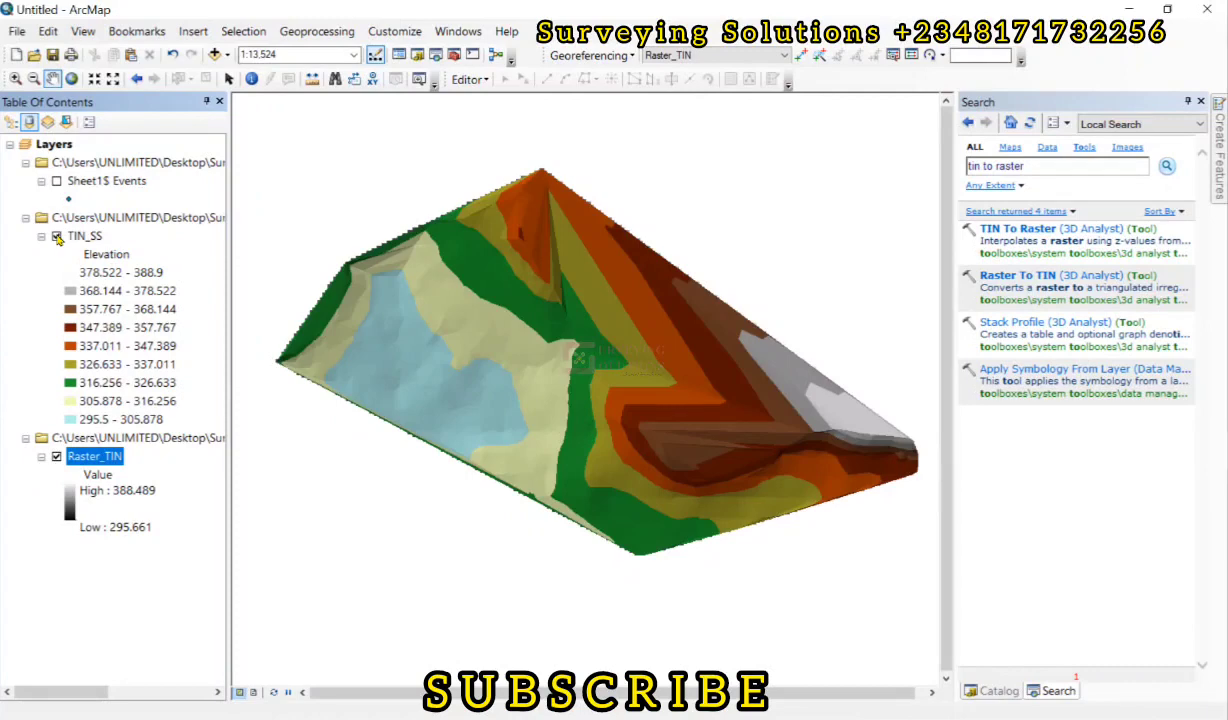
left_click(75, 238)
right_click(75, 238)
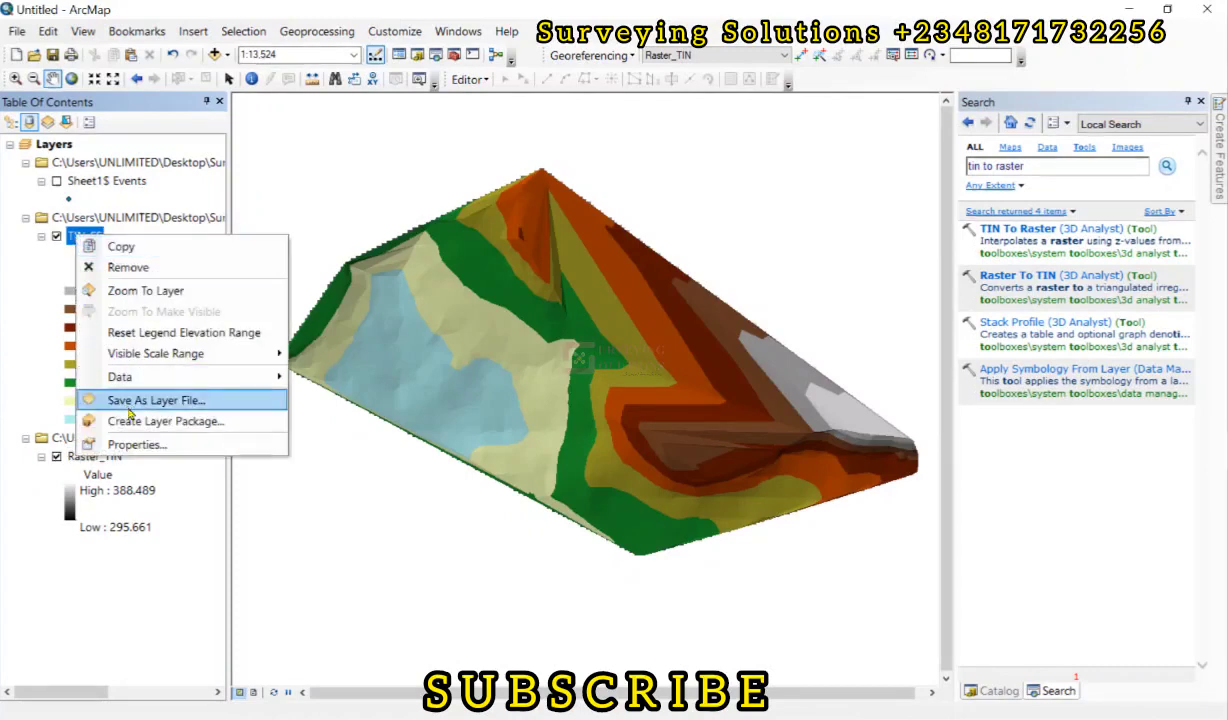
left_click(138, 446)
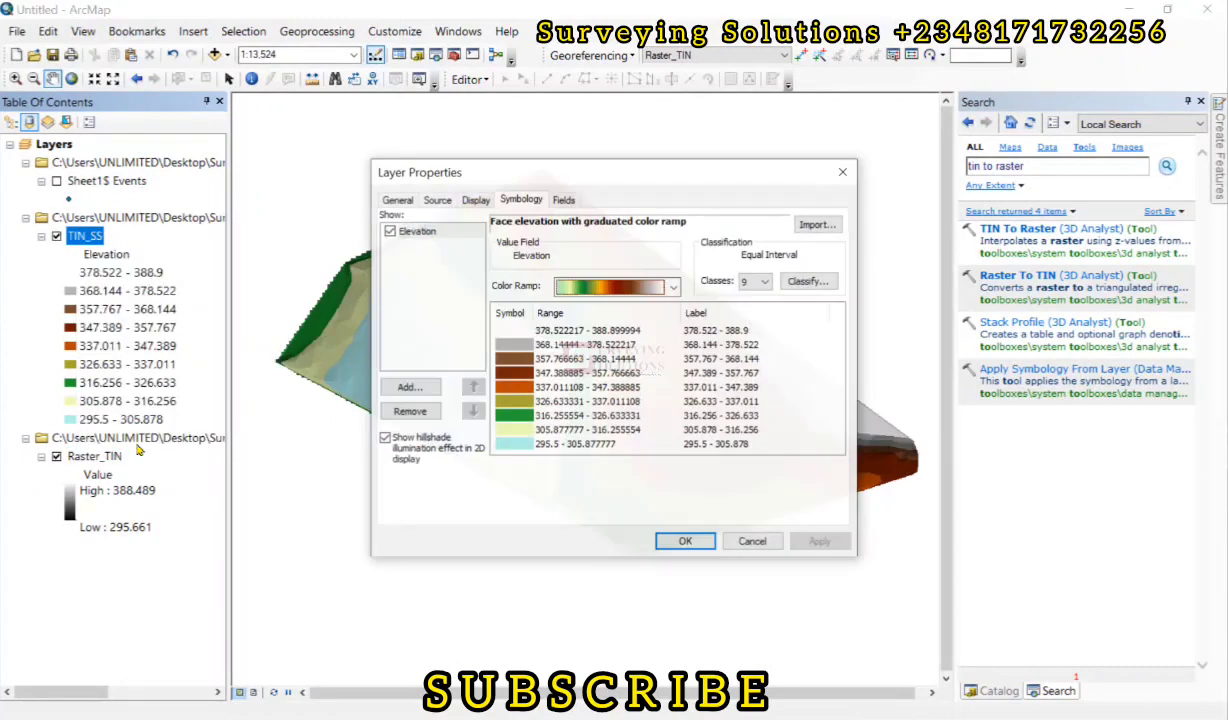
left_click(397, 200)
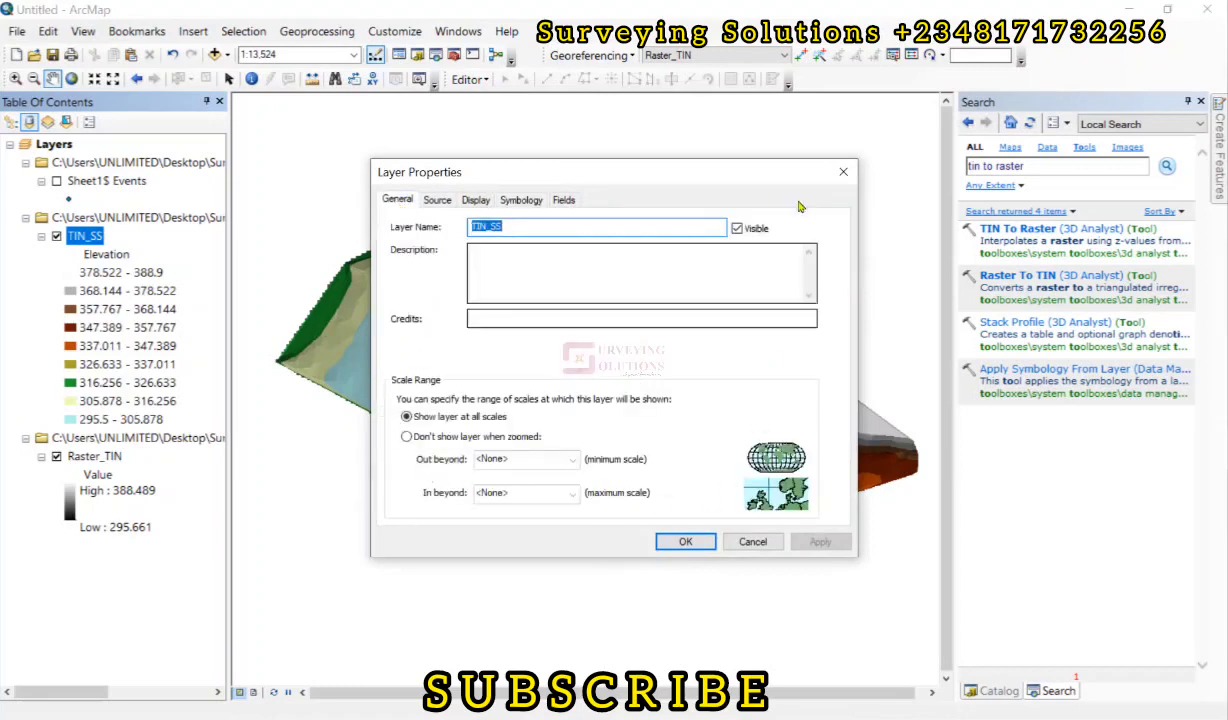
left_click(843, 172)
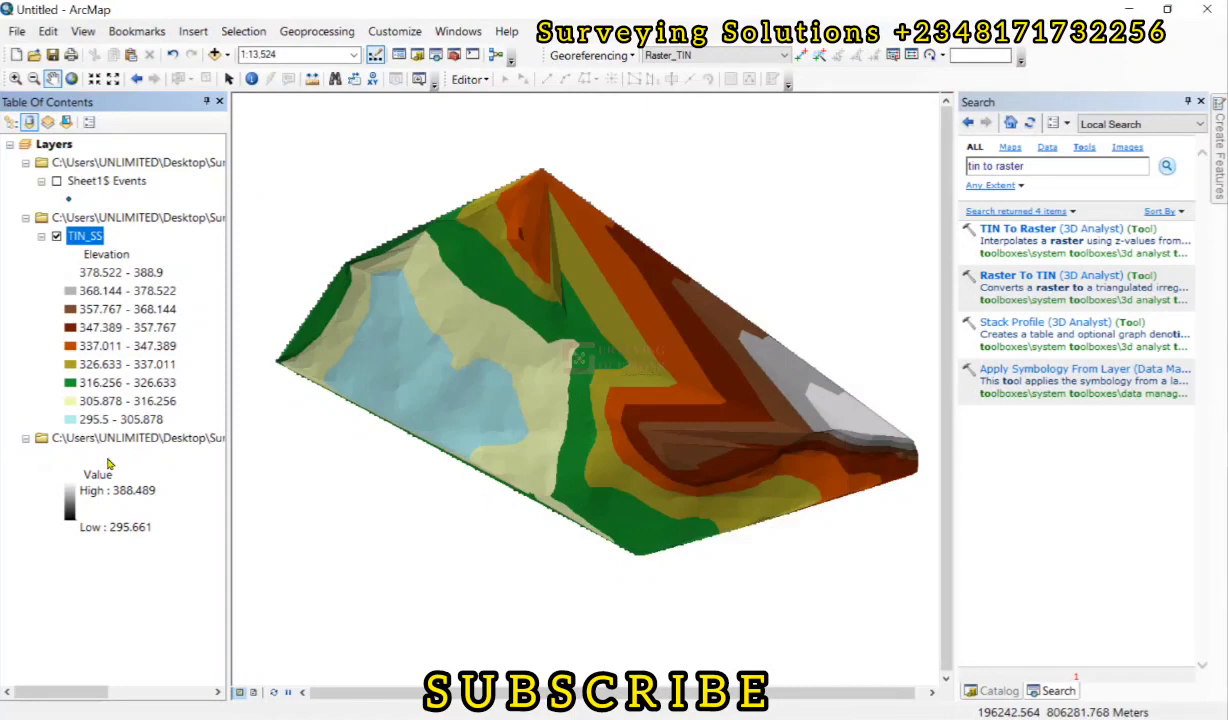
Review Raster_TIN's layer properties, then hide TIN_SS to reveal the grayscale raster (295.661–388.489)
right_click(112, 455)
left_click(166, 447)
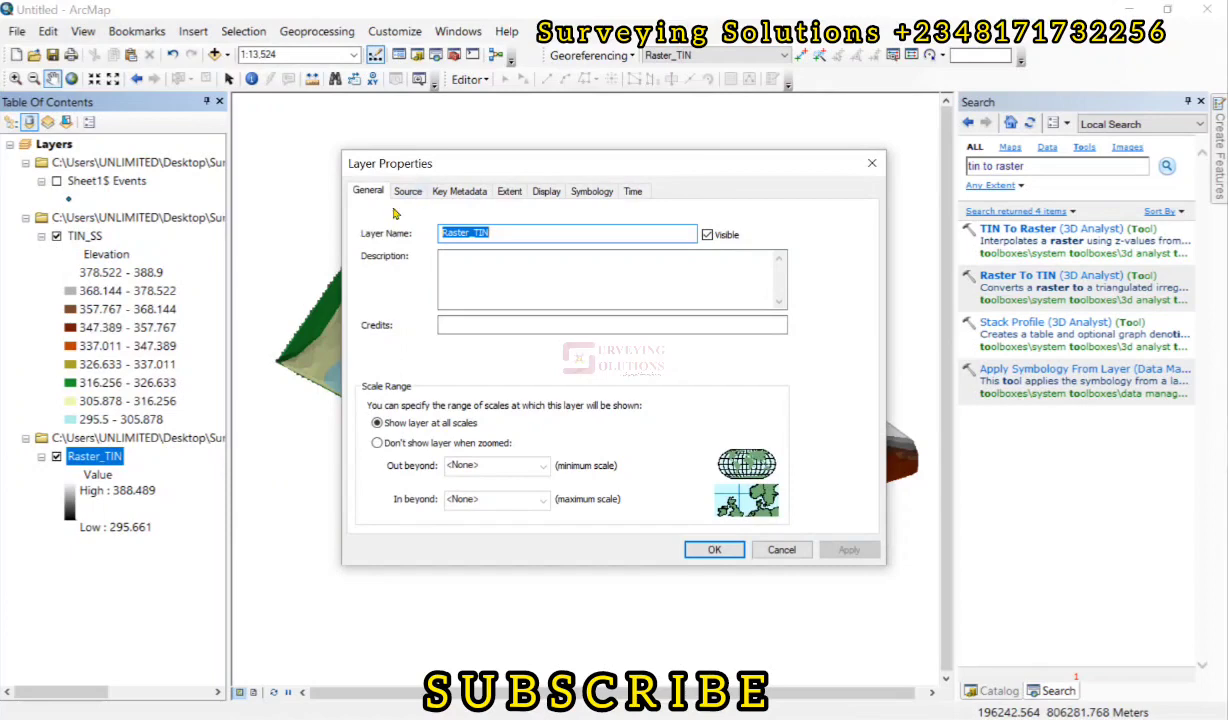
left_click(871, 163)
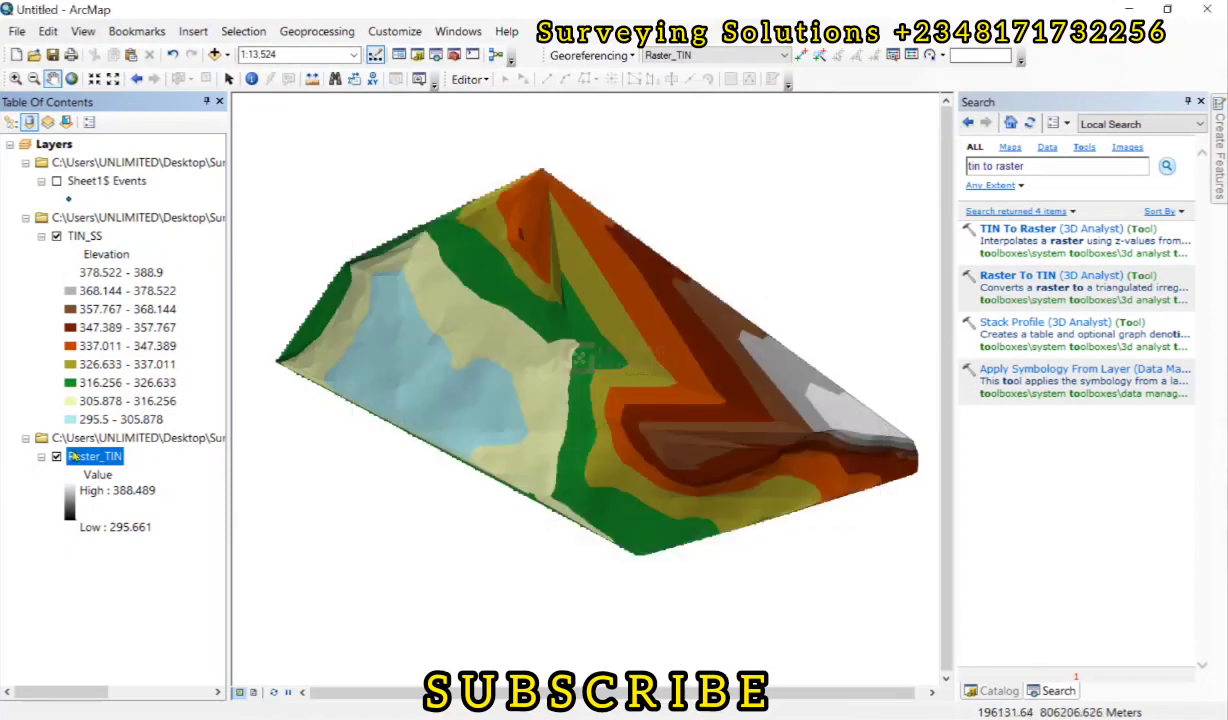
left_click(57, 237)
Apply a red-to-purple spectrum colour ramp with gamma stretch to Raster_TIN's symbology
double_click(98, 456)
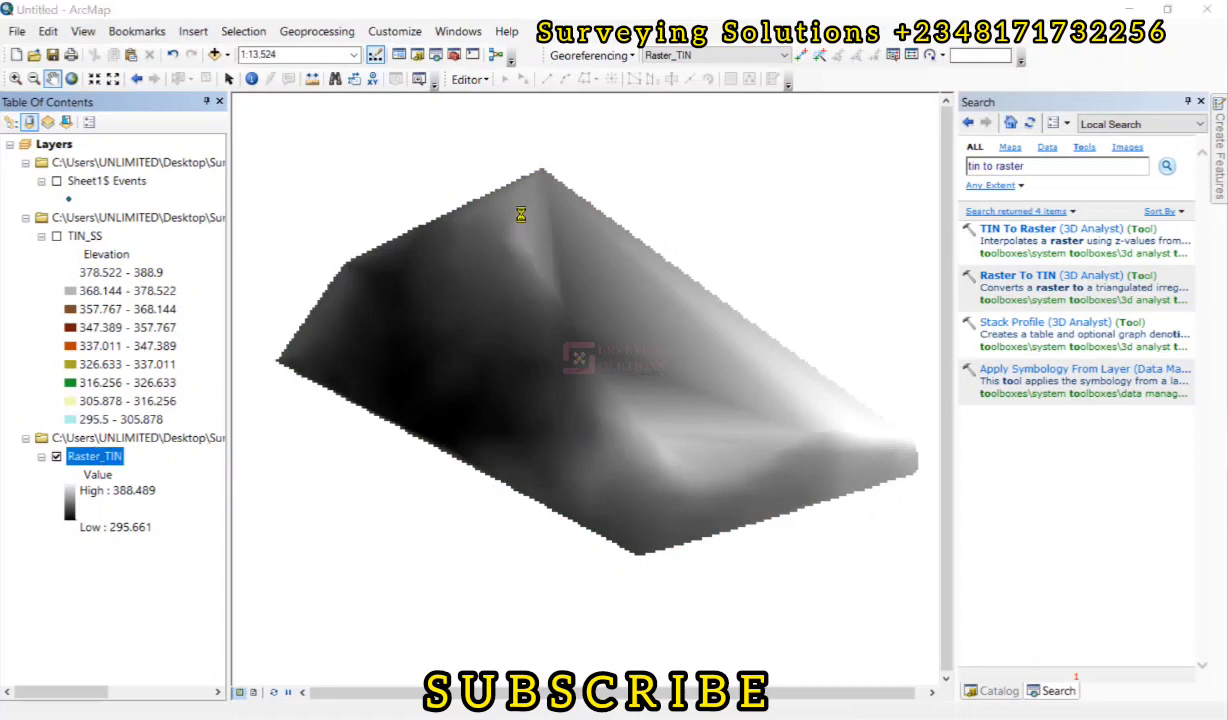
left_click(590, 191)
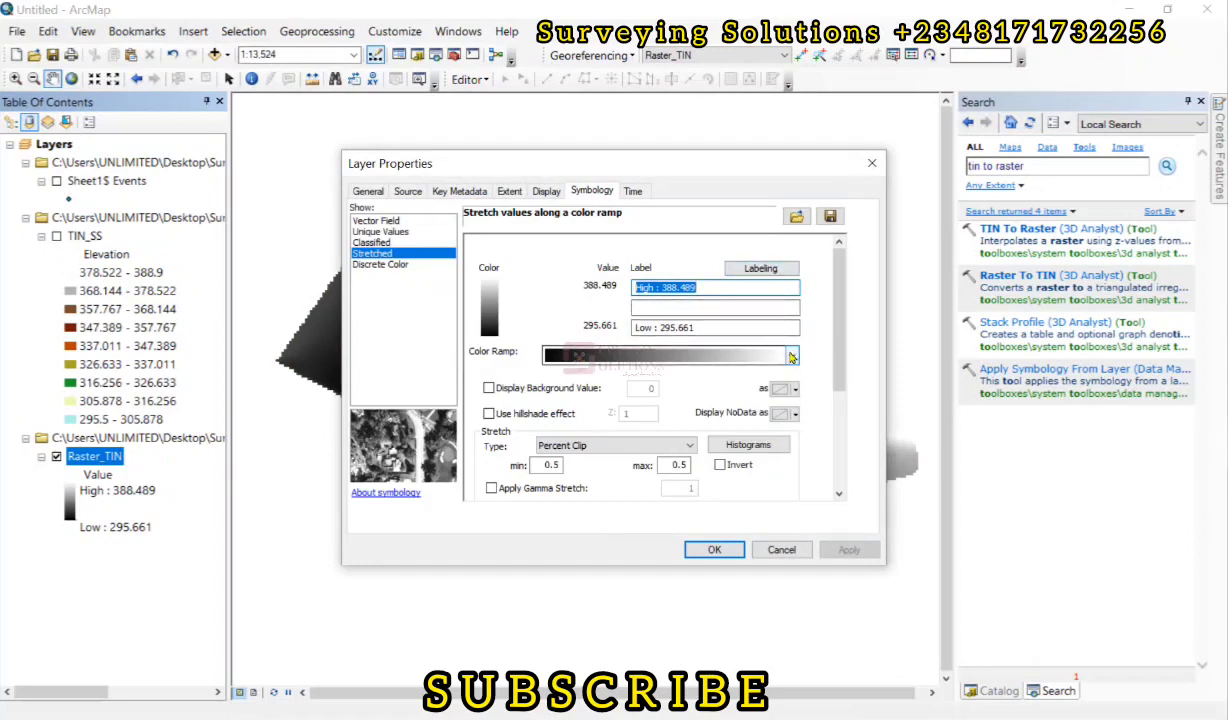
left_click(792, 357)
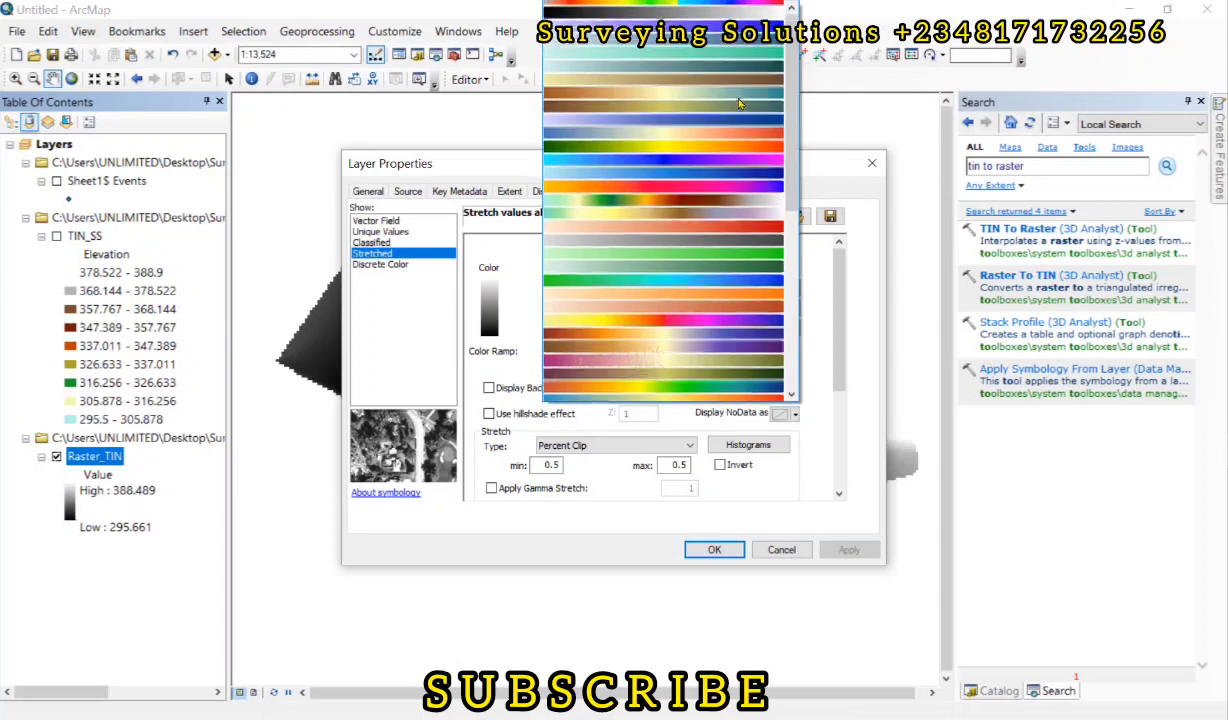
left_click(724, 45)
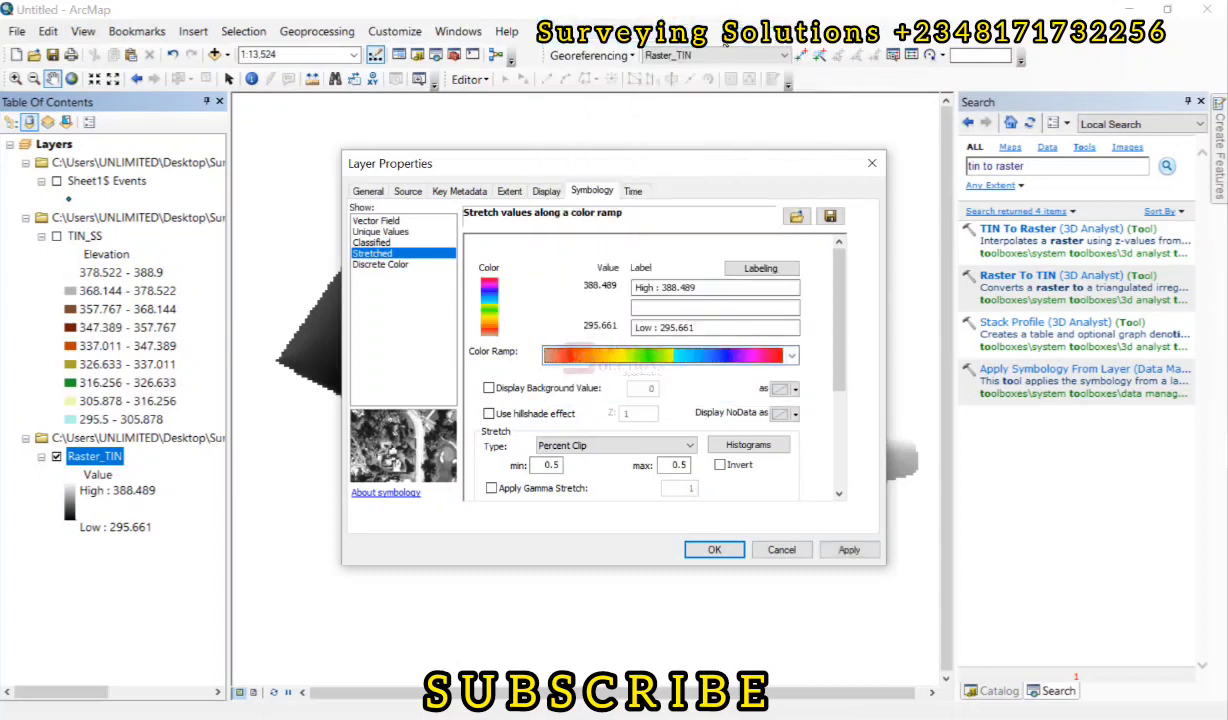
left_click(491, 488)
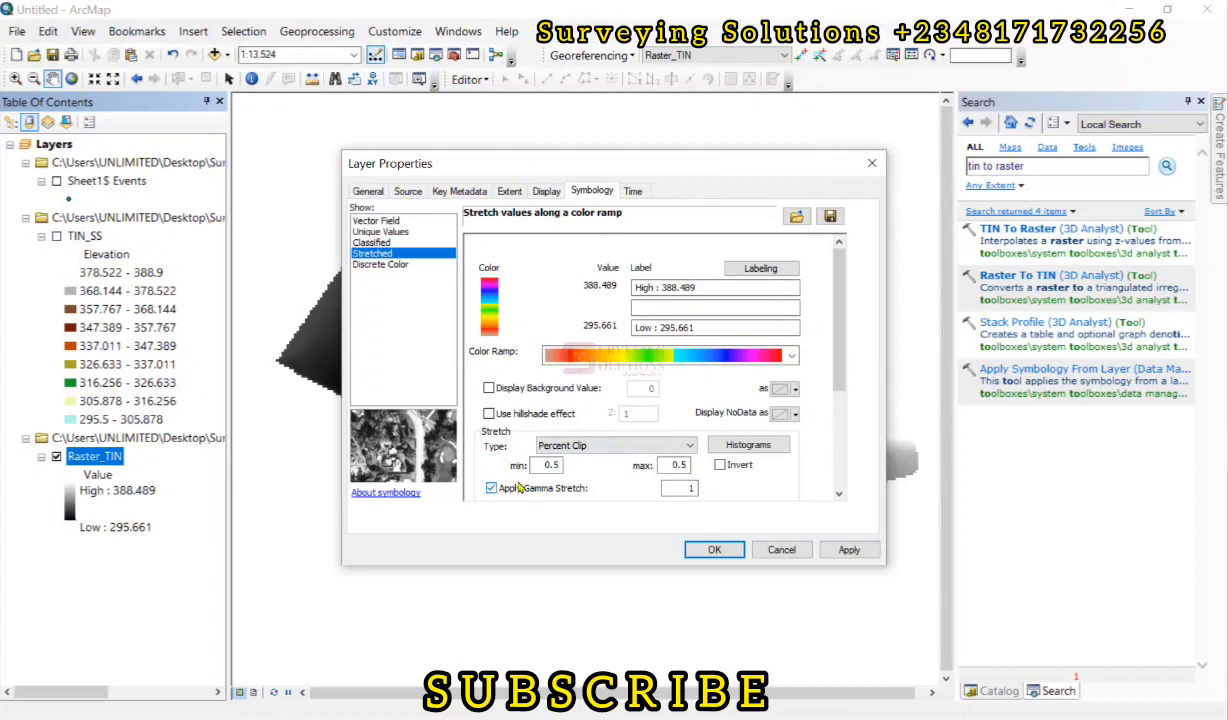
left_click(846, 550)
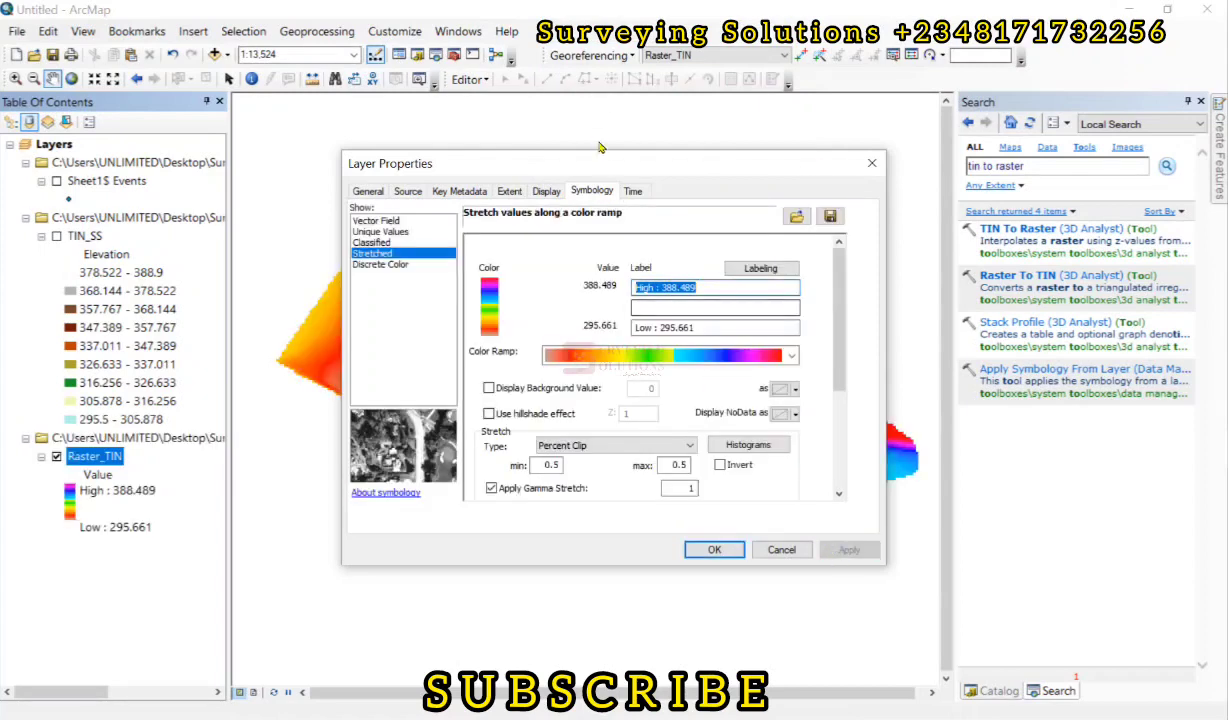
left_click_drag(600, 157, 515, 480)
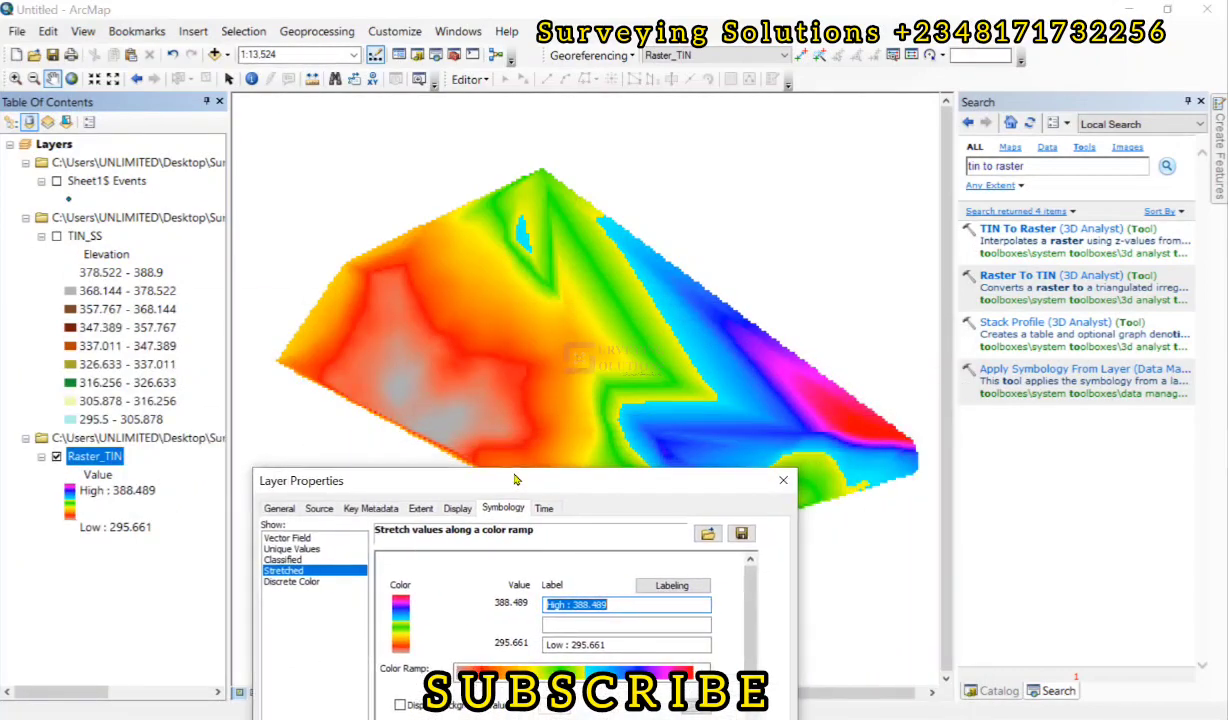
left_click_drag(515, 480, 544, 142)
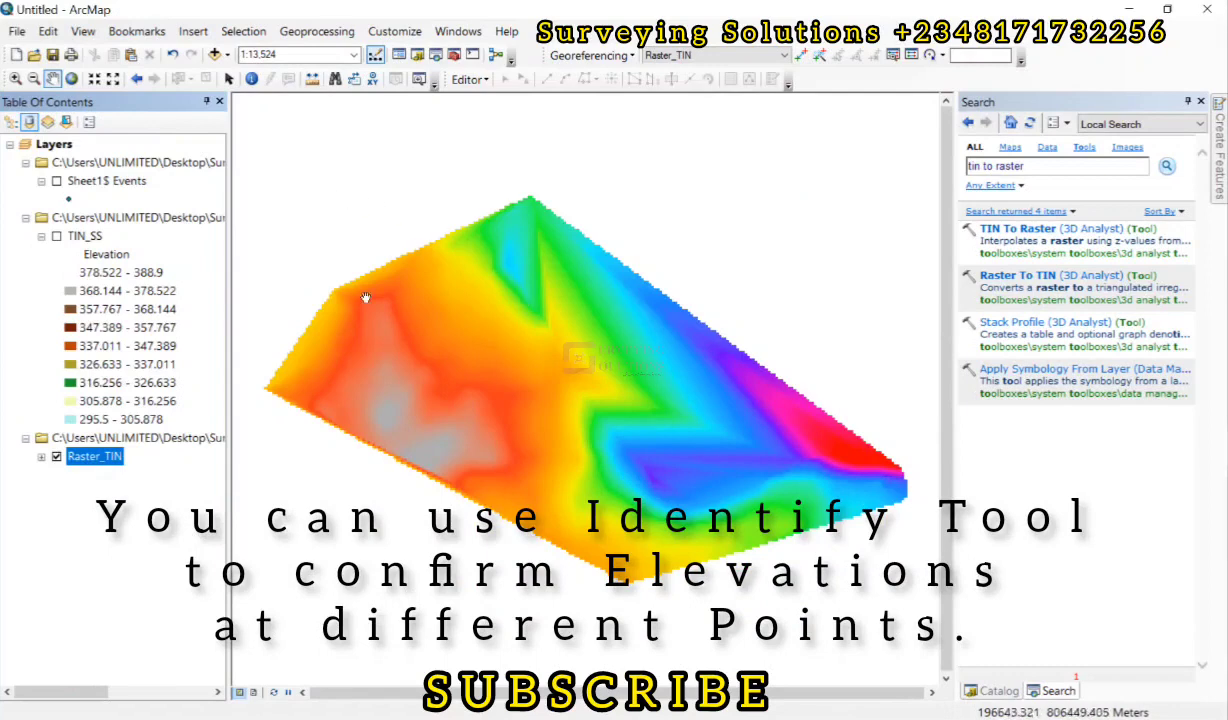
Clear the tool search results and turn TIN_SS back on, leaving the Sheet1$ Events points hidden
left_click(968, 122)
left_click(968, 122)
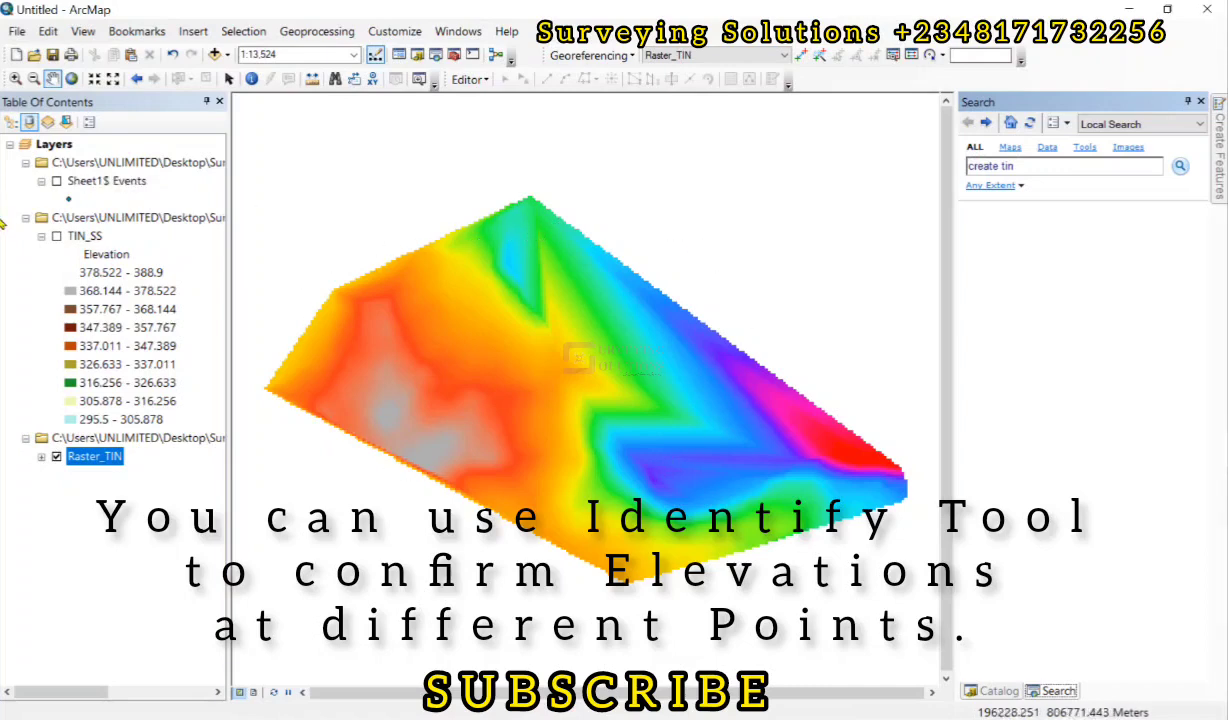
left_click(57, 237)
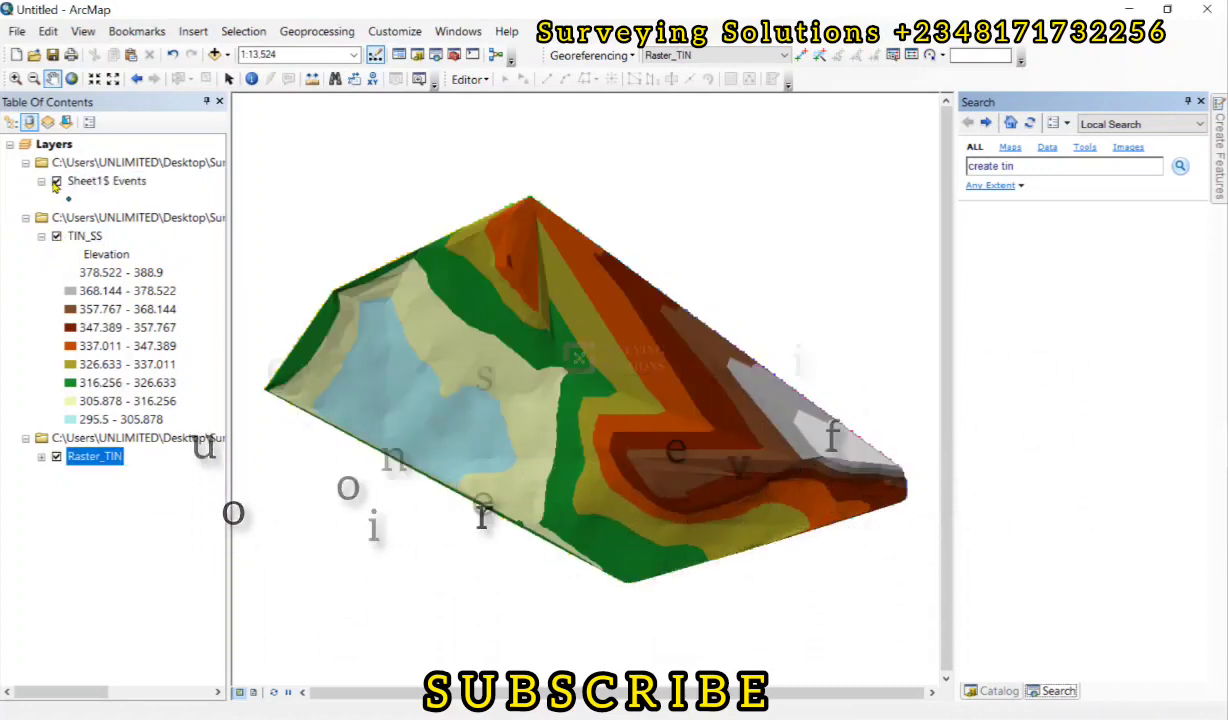
left_click(57, 182)
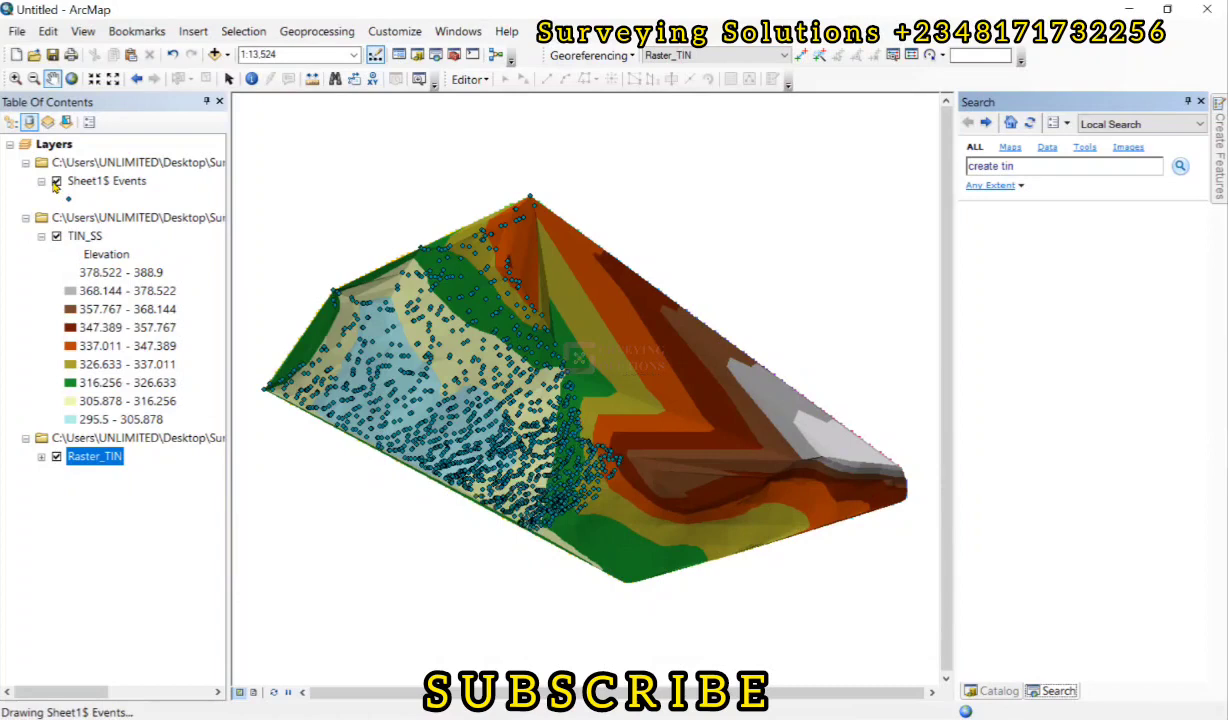
left_click(55, 186)
left_click(56, 183)
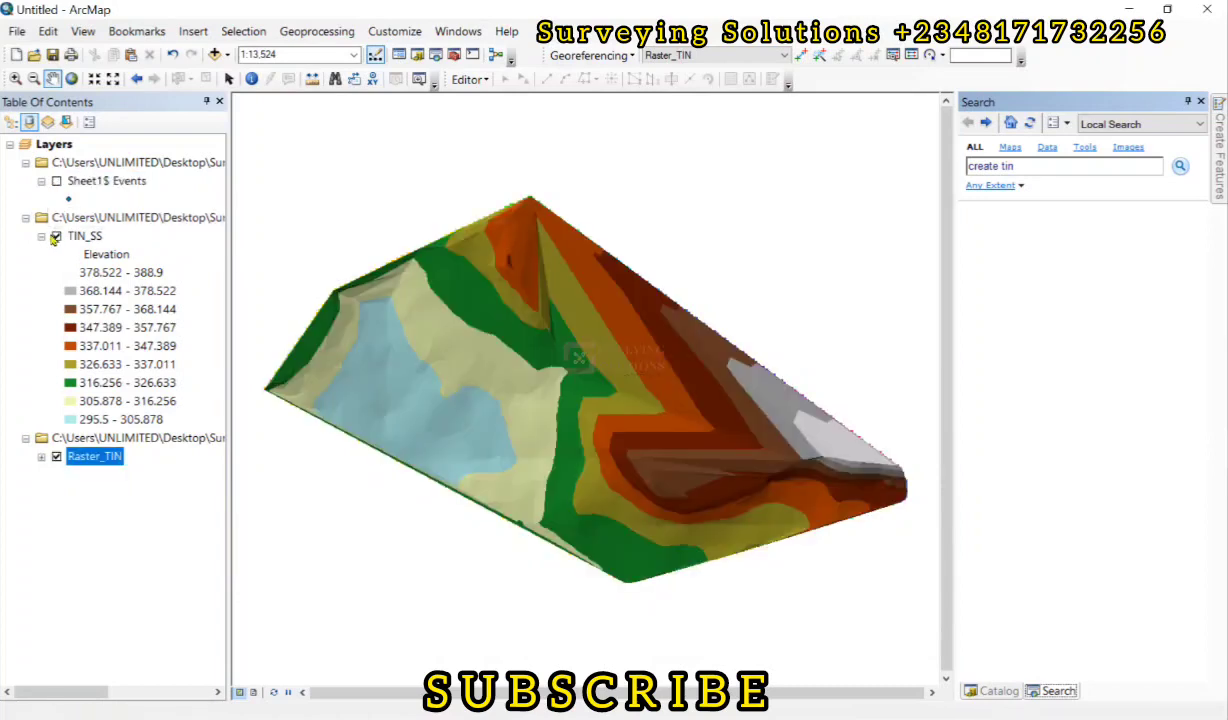